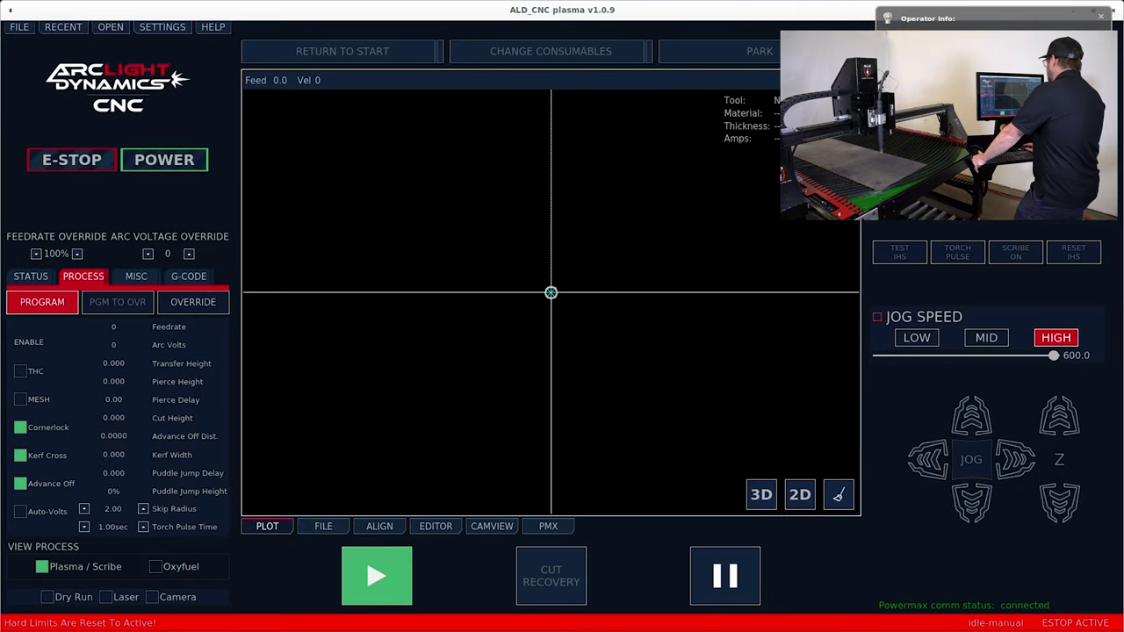
# Release the emergency stop, power on the machine and home all axes.
pyautogui.click(91, 163)
pyautogui.click(147, 167)
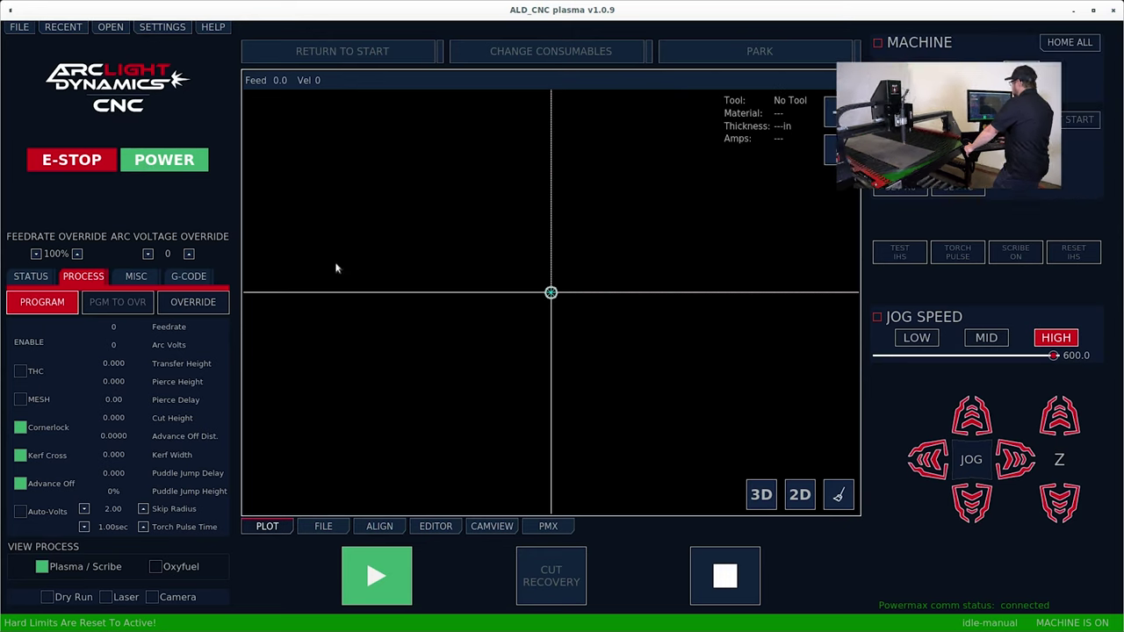
pyautogui.click(1062, 48)
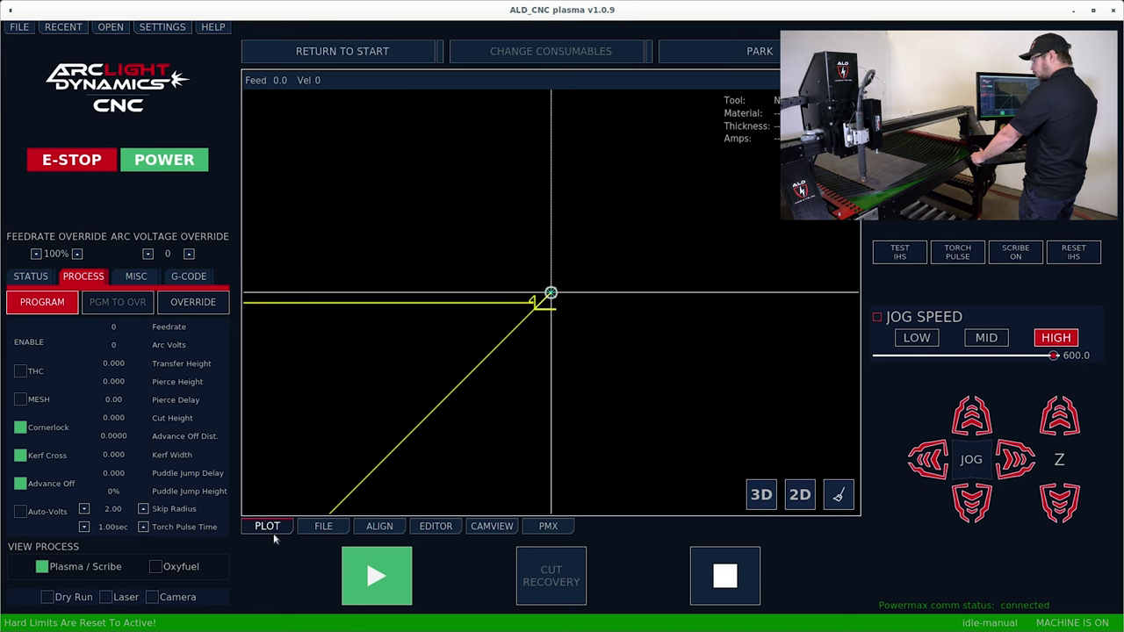
# Load the Bracket1.ngc program from the programs folder.
pyautogui.click(321, 527)
pyautogui.click(332, 127)
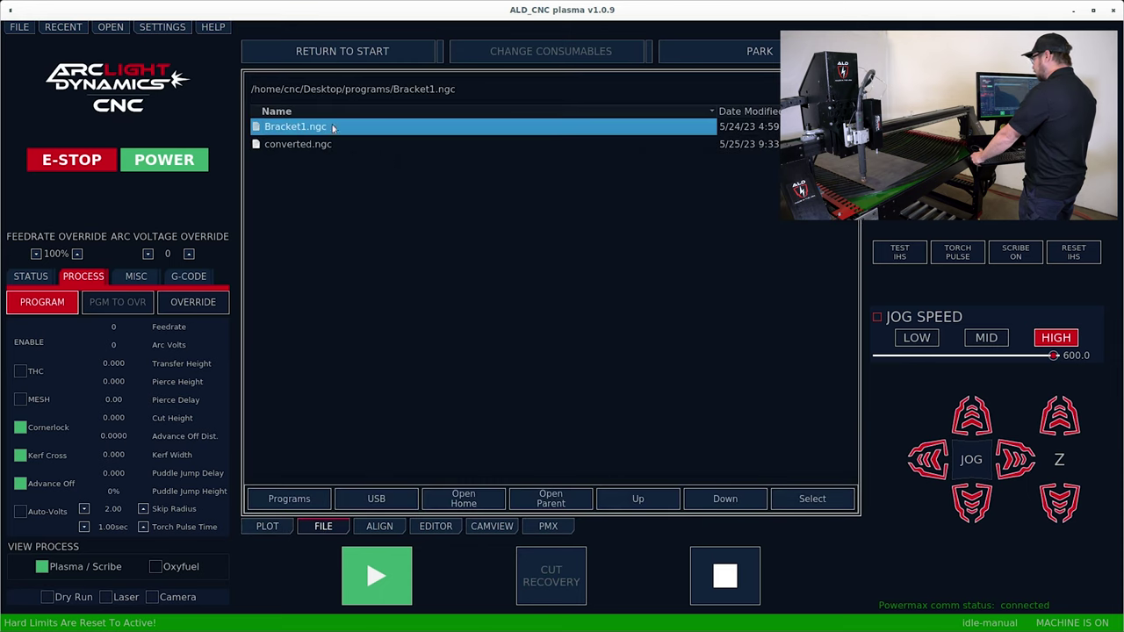
pyautogui.click(802, 499)
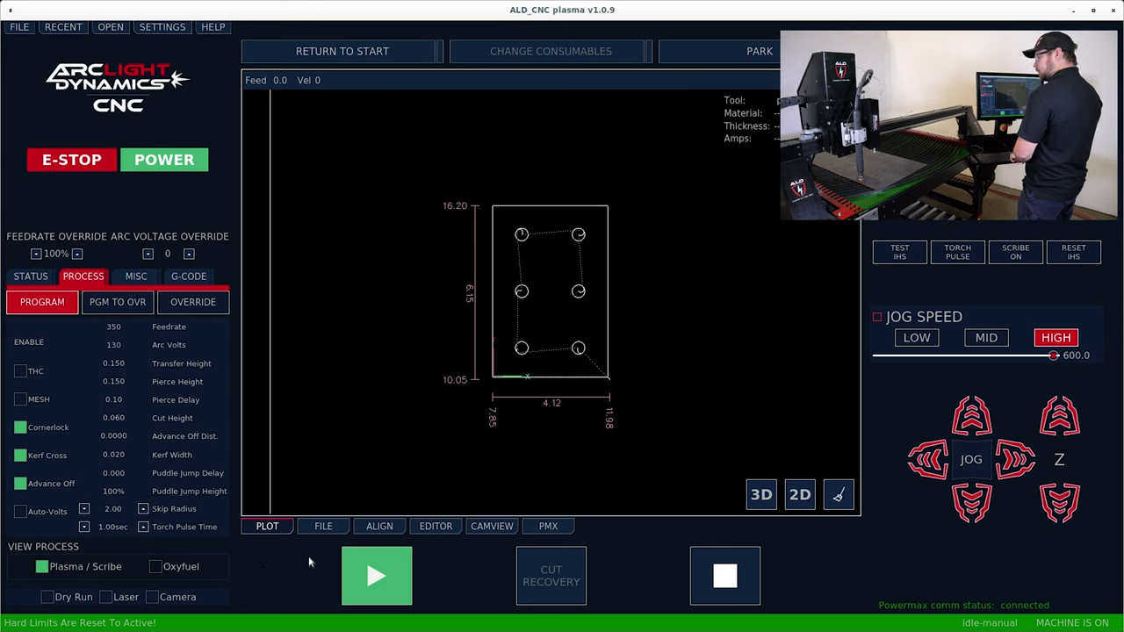
# Jog the torch over the plate along X and Y and turn on the laser.
pyautogui.press('Right')
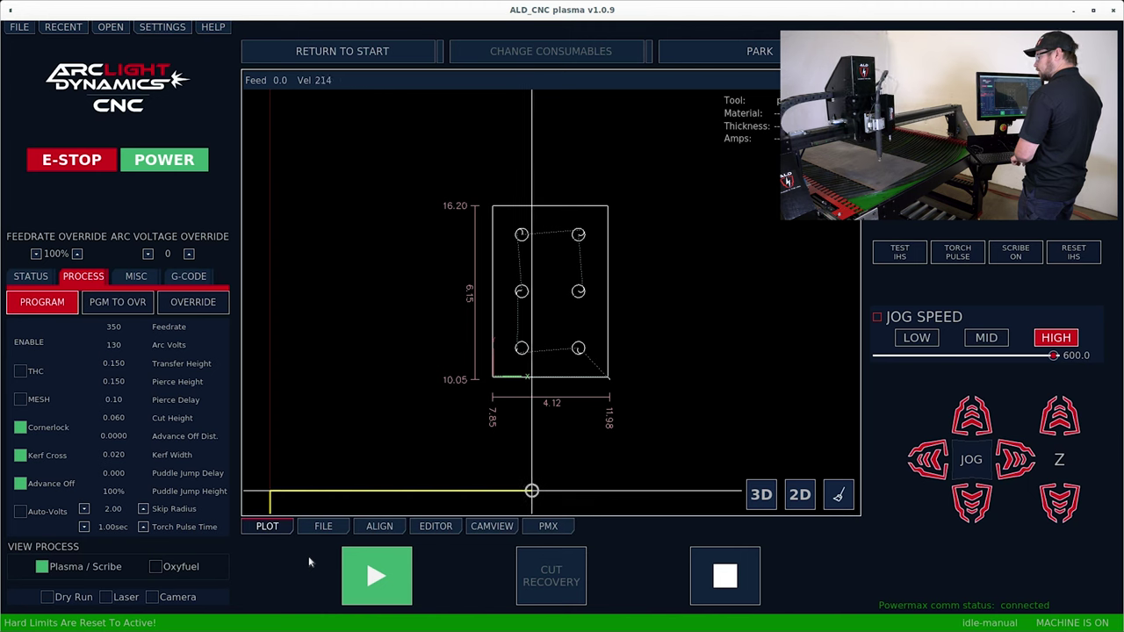
pyautogui.press('Up')
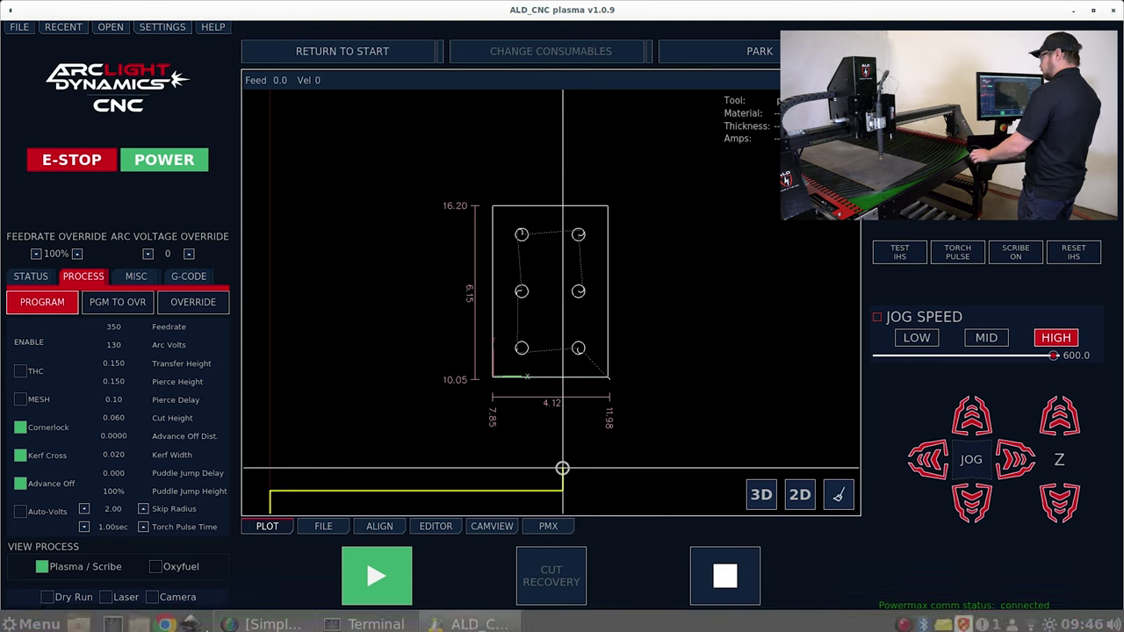
pyautogui.click(106, 596)
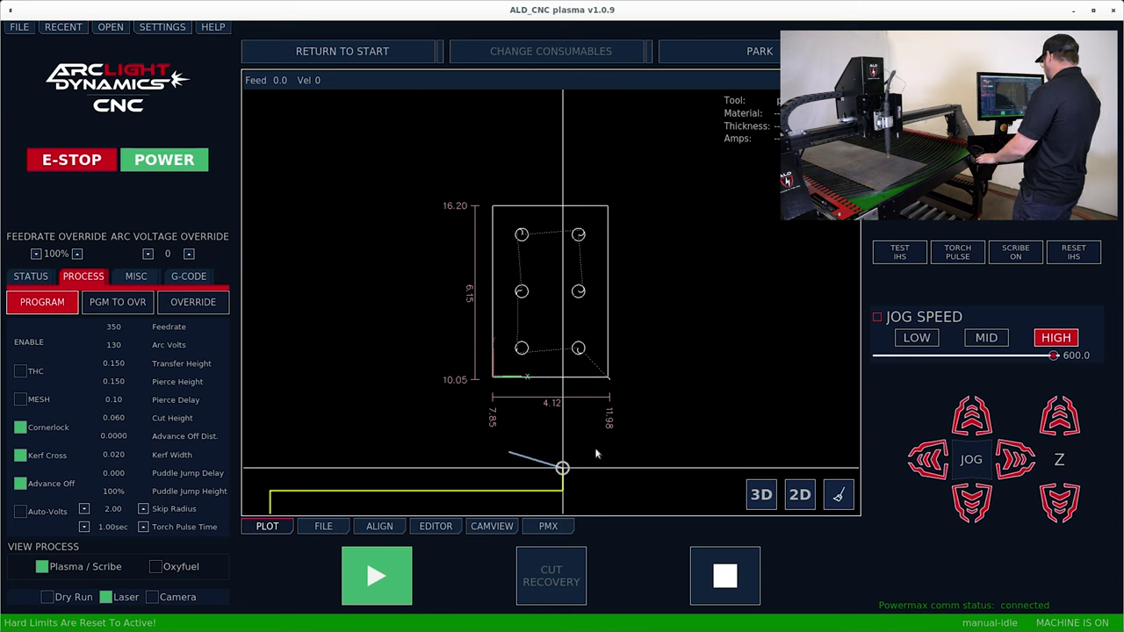
# Jog the torch in Y and X to bring the laser to the plate's corner.
pyautogui.press('Down')
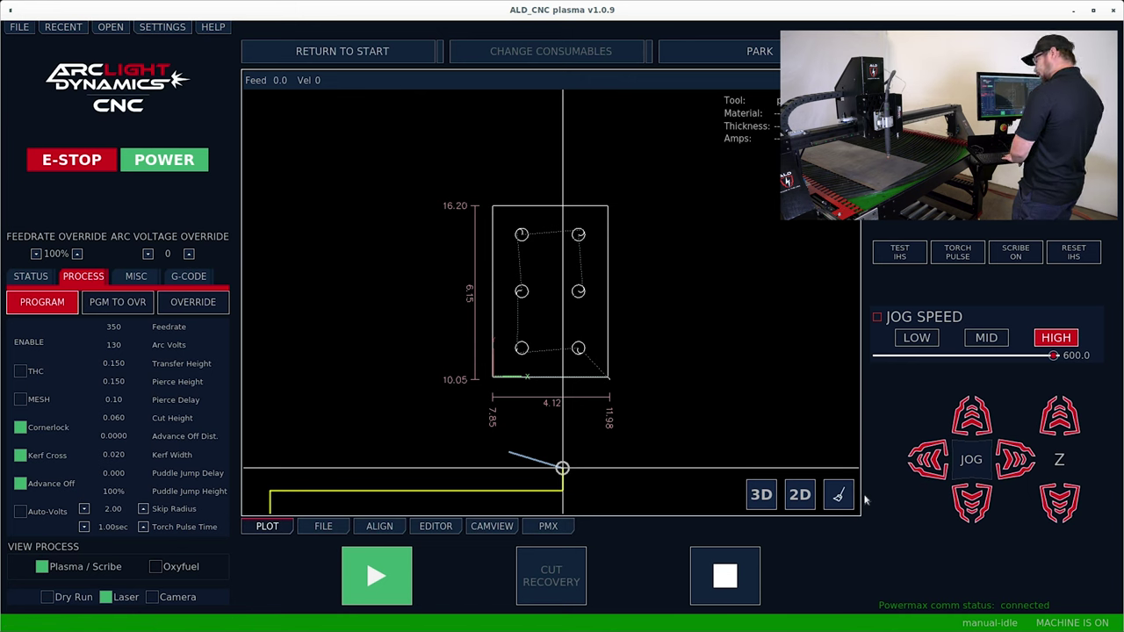
pyautogui.press('Left')
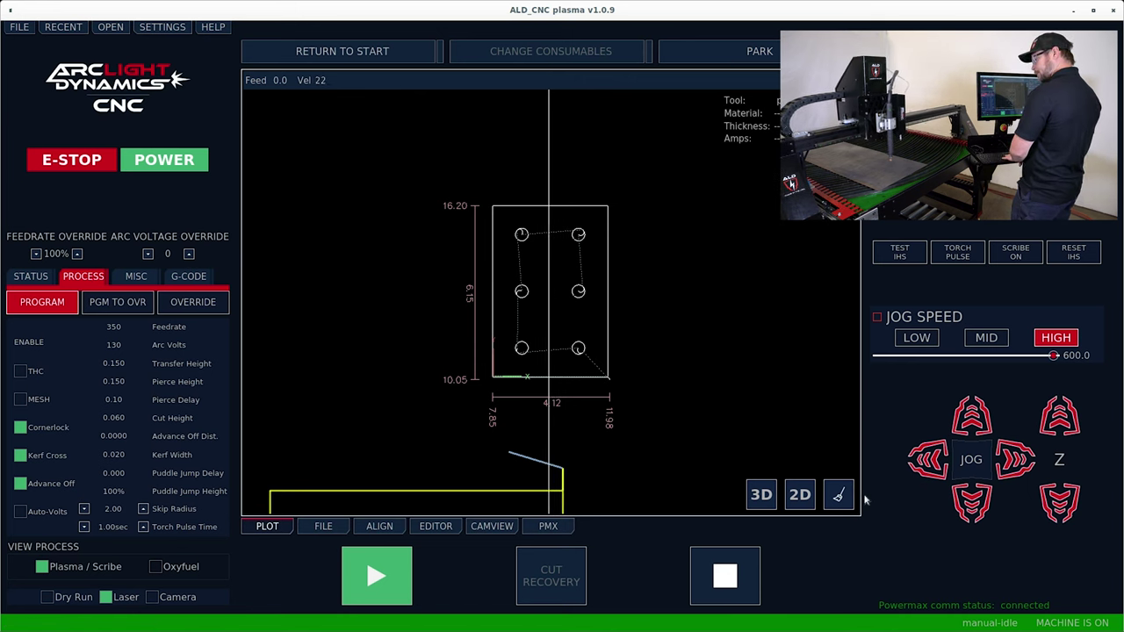
pyautogui.press('Right')
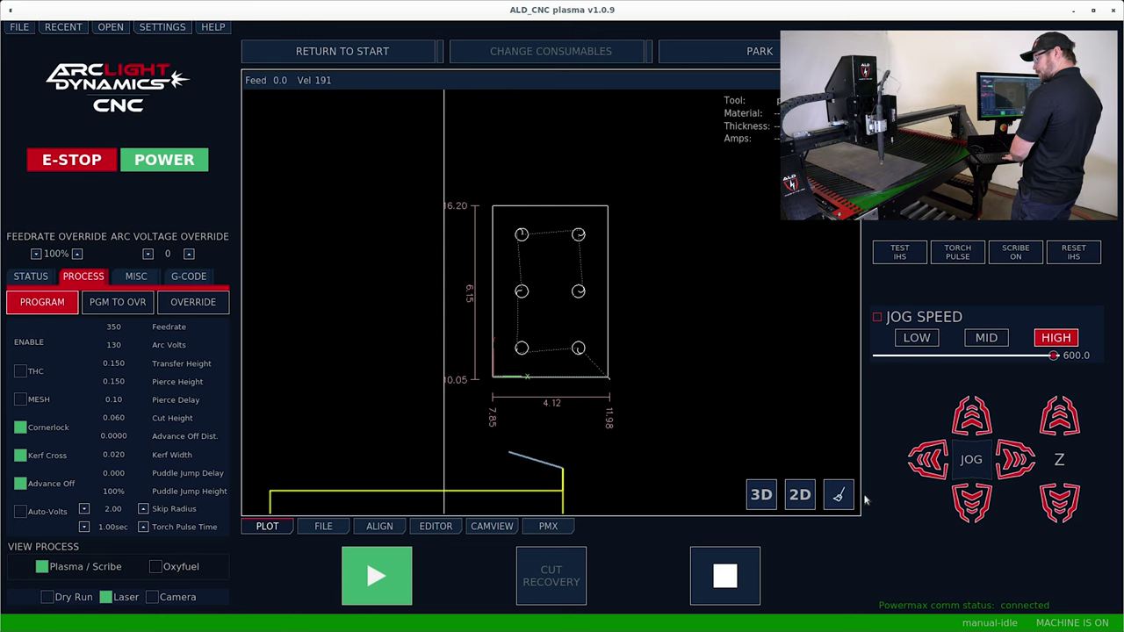
# In the plate alignment procedure, mark the skew point on the plate edge using bump movement and apply the skew.
pyautogui.click(380, 526)
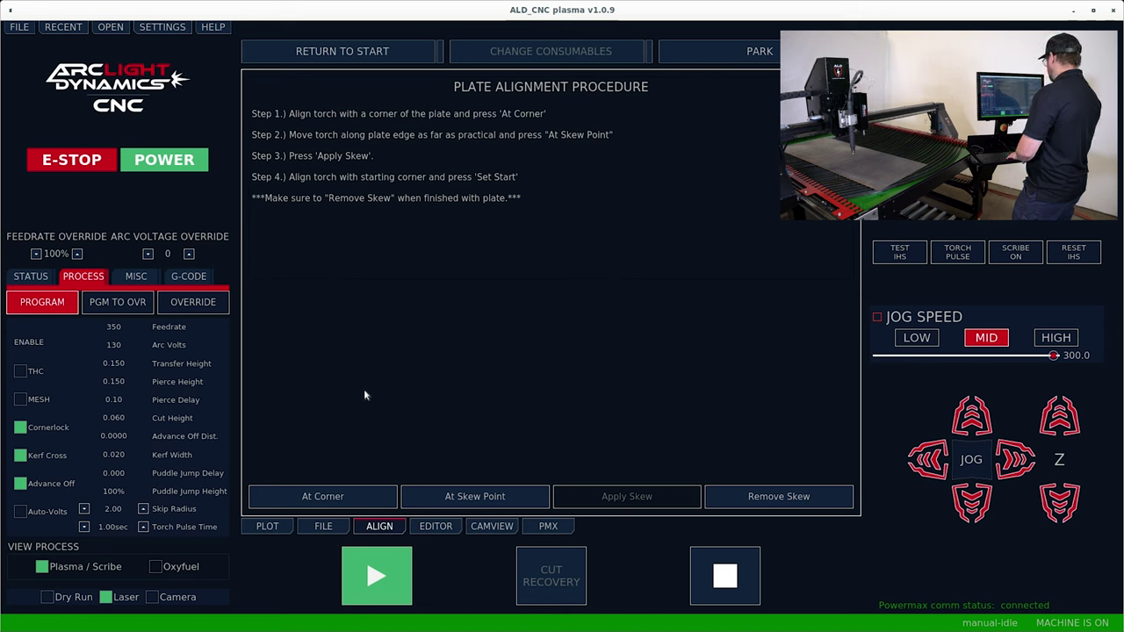
pyautogui.click(971, 459)
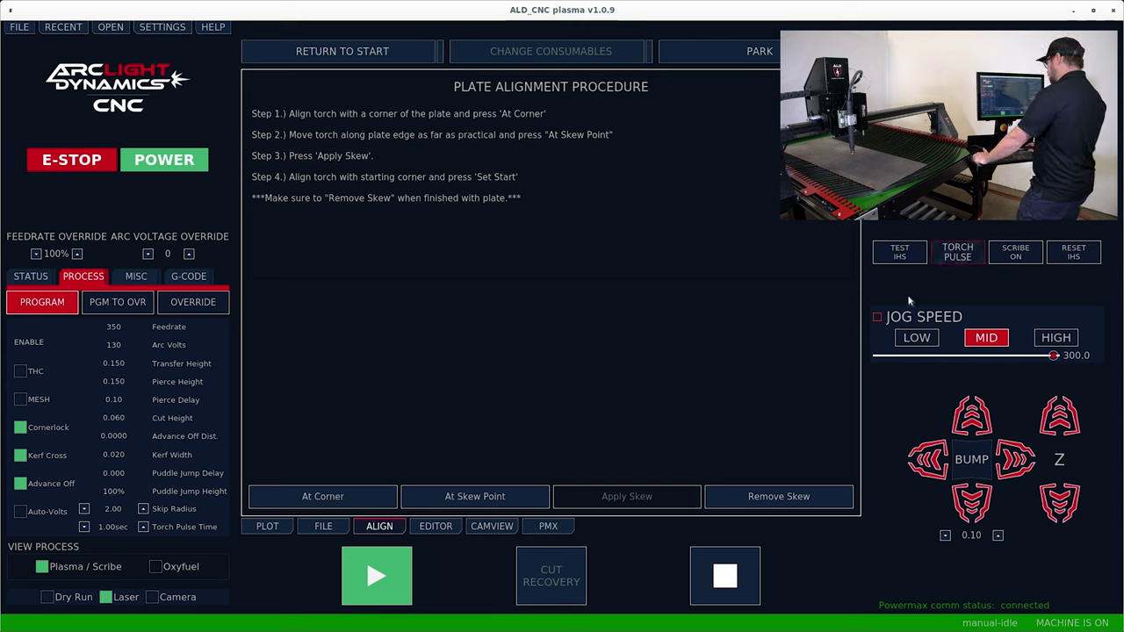
pyautogui.click(475, 497)
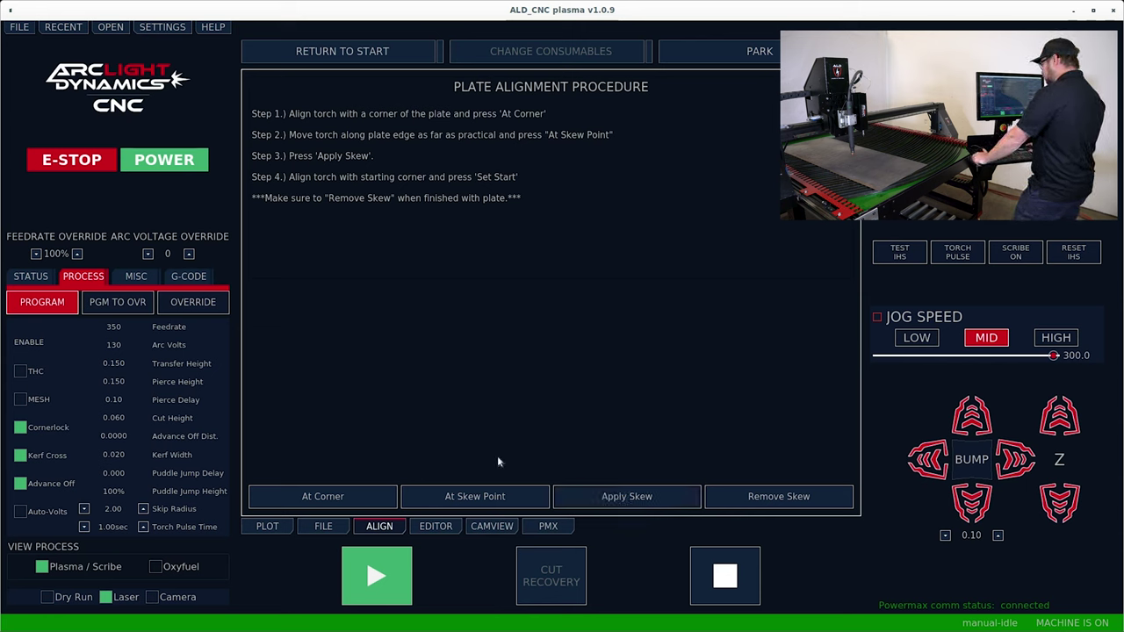
pyautogui.click(605, 493)
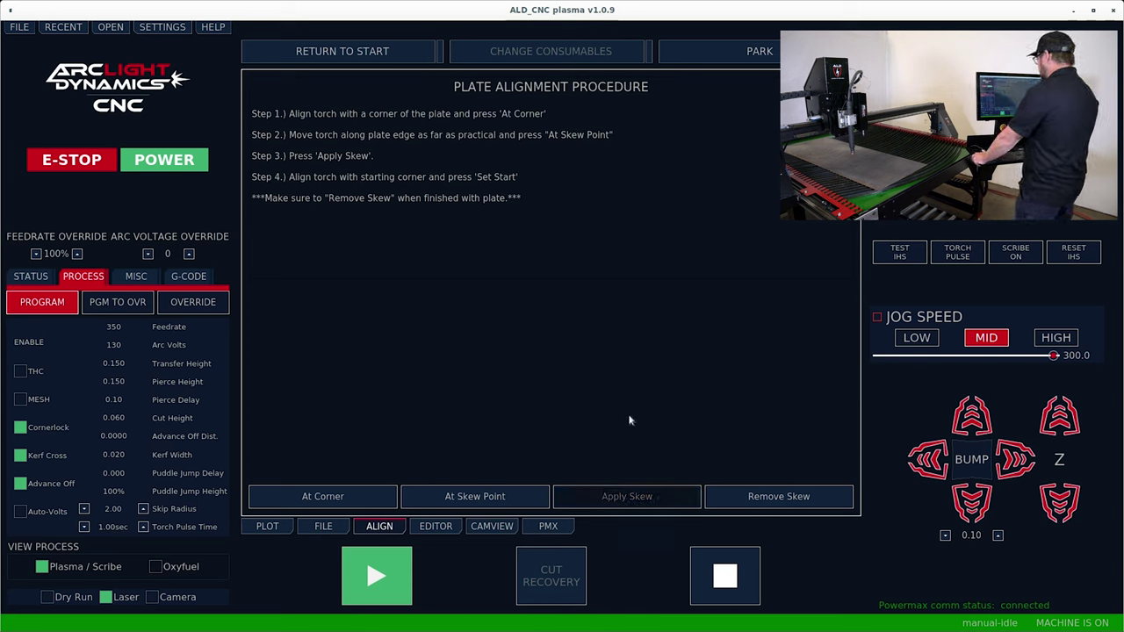
pyautogui.click(789, 498)
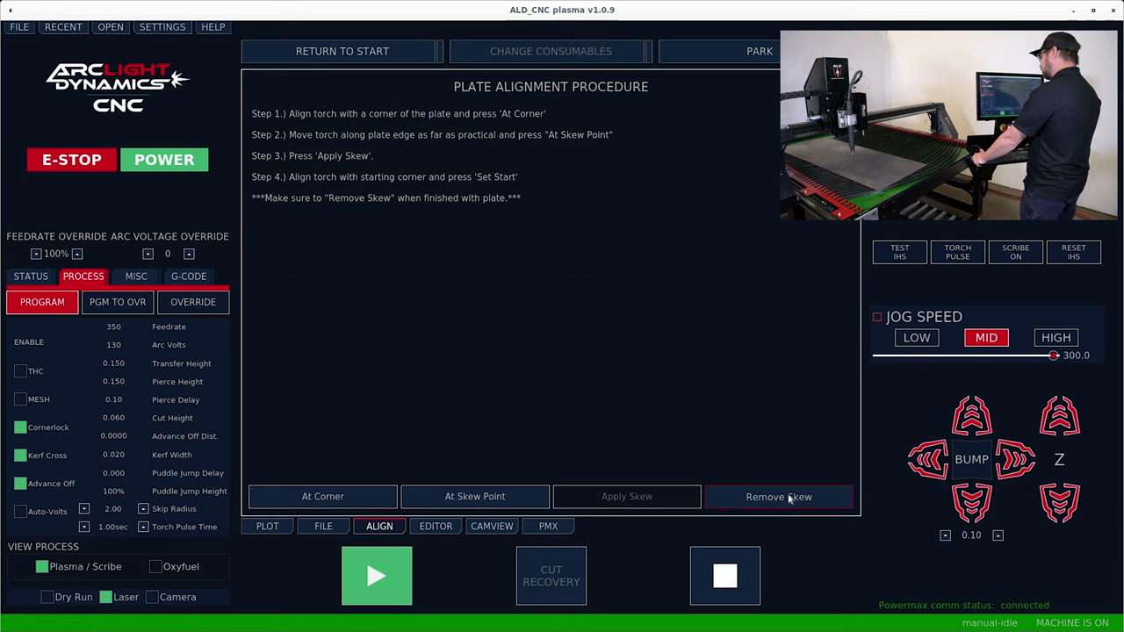
# Show the bracket toolpath in the plot and clear the jog trails from it.
pyautogui.click(263, 526)
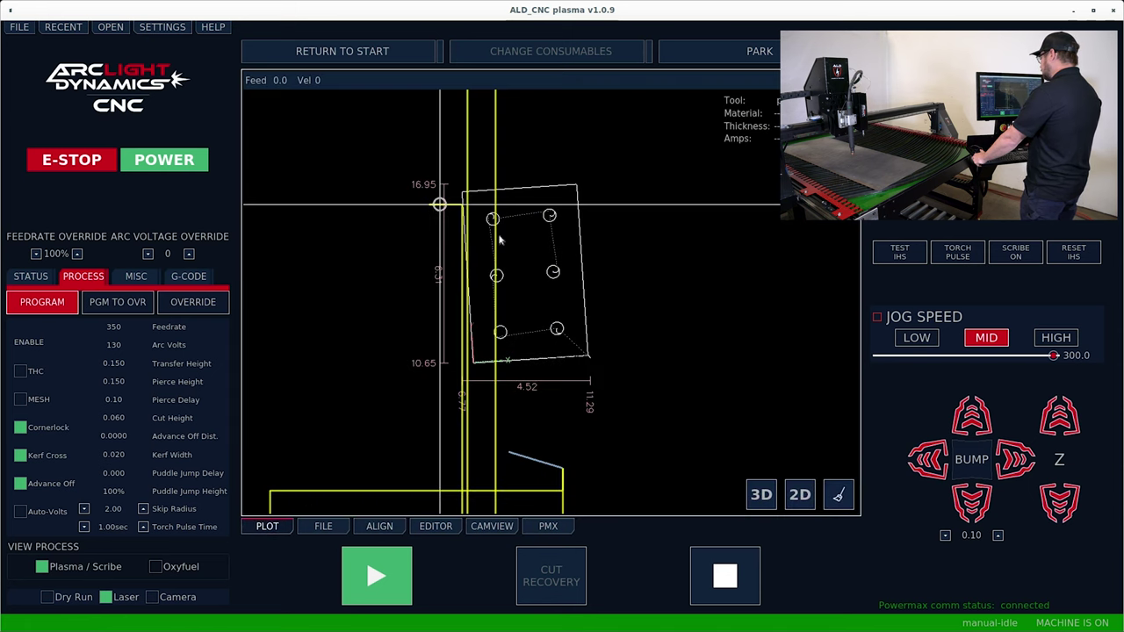
pyautogui.scroll(3, 505, 233)
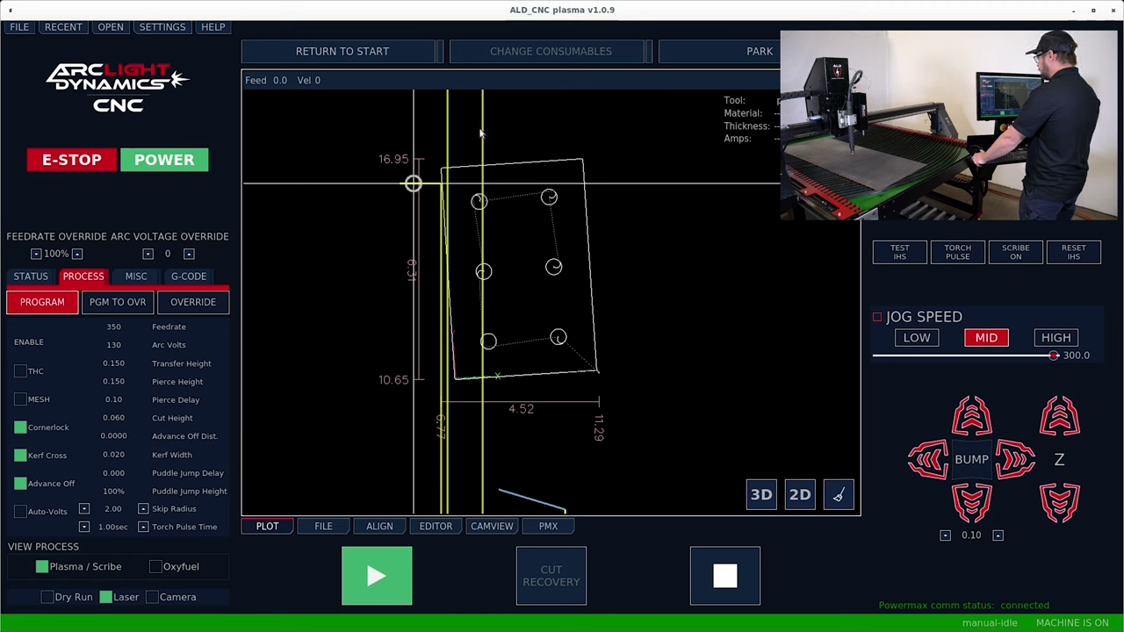
pyautogui.click(842, 501)
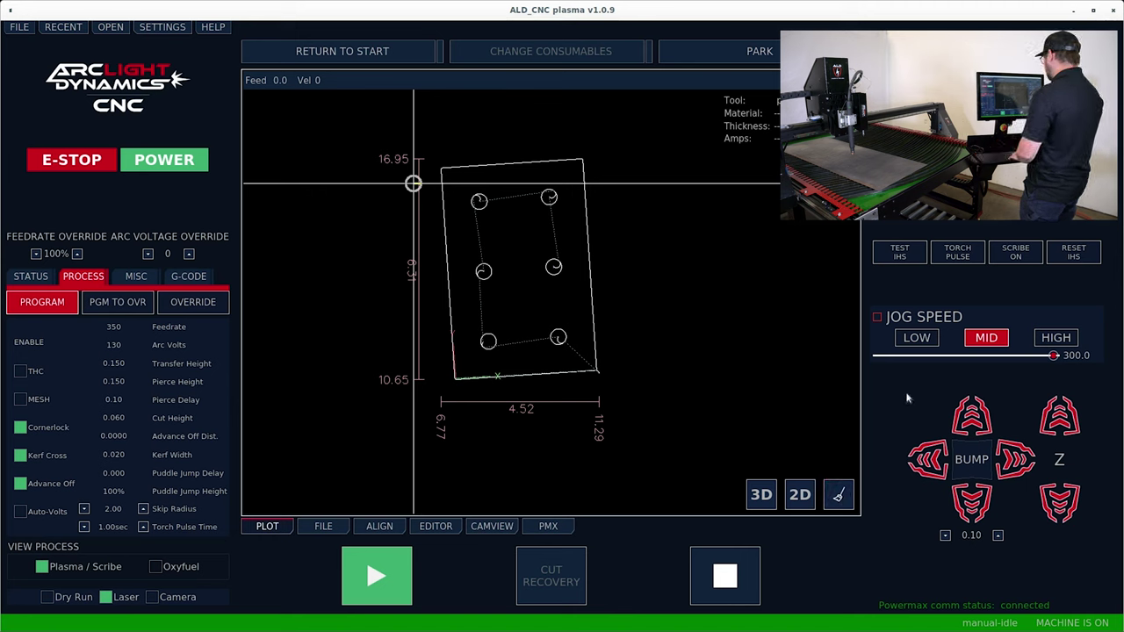
# Switch from bump to continuous jogging, move the torch to the plate's starting corner and set the program start there.
pyautogui.click(972, 460)
pyautogui.click(972, 461)
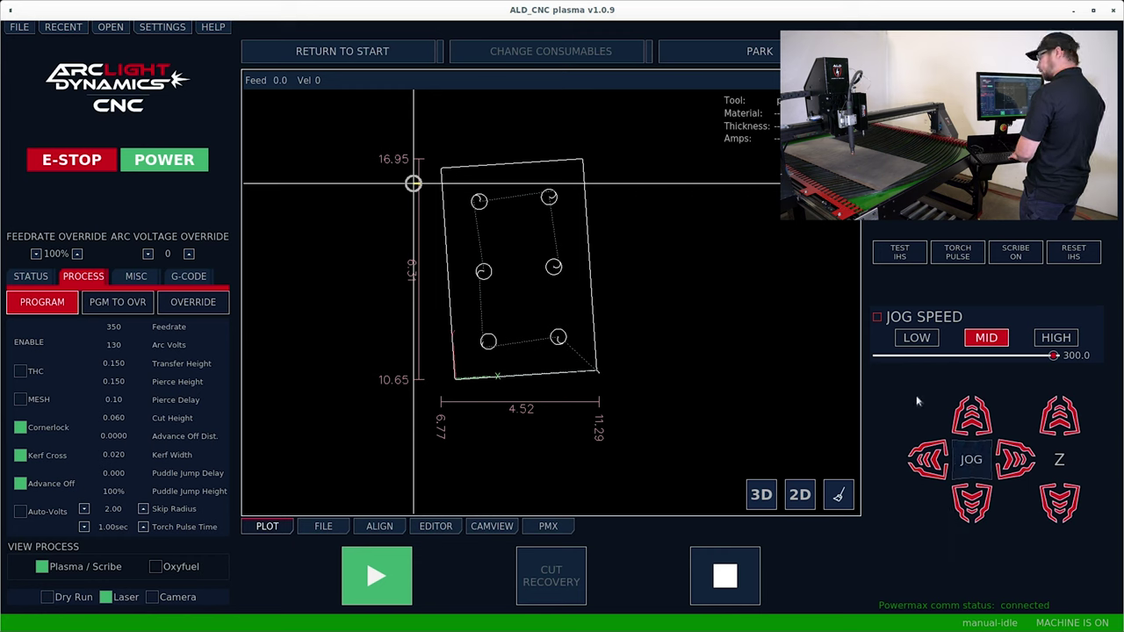
pyautogui.press('Down')
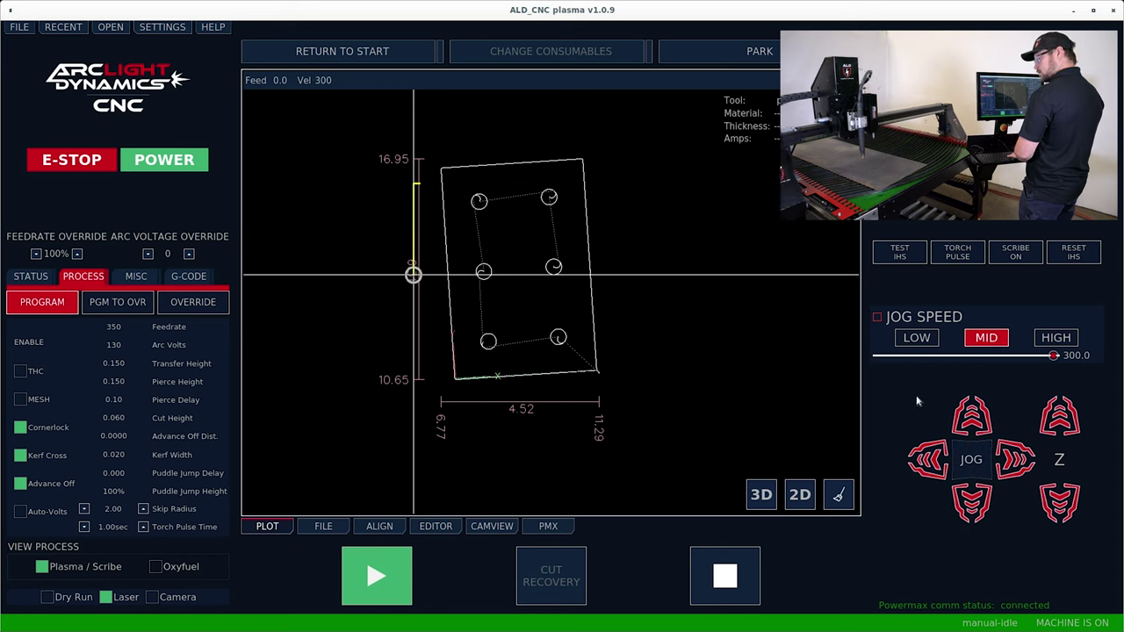
pyautogui.press('Right')
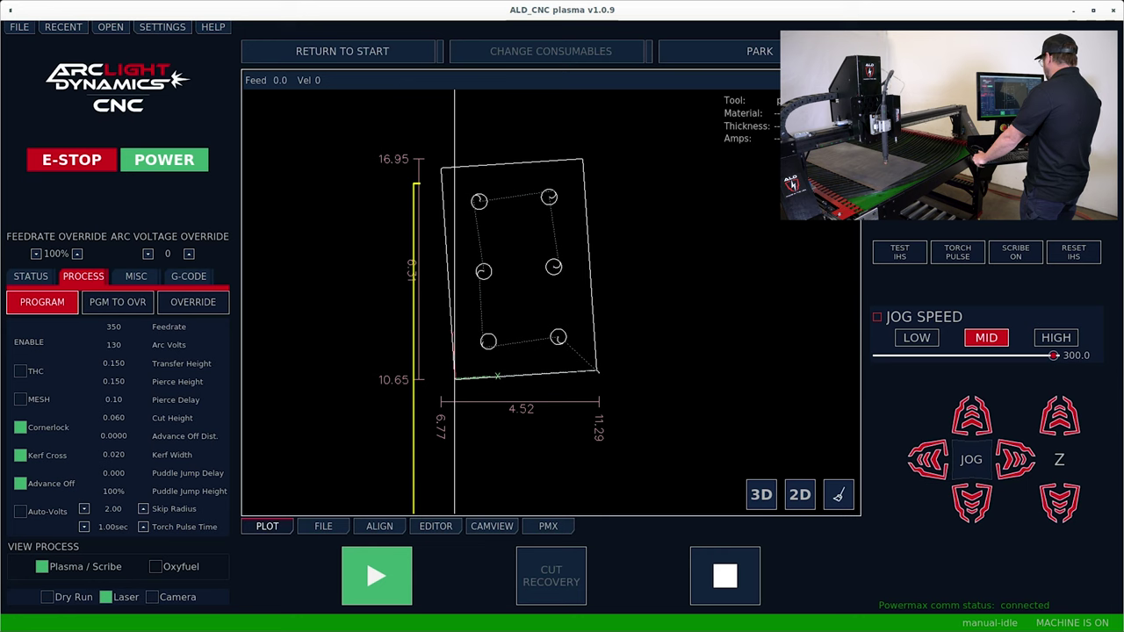
pyautogui.press('Up')
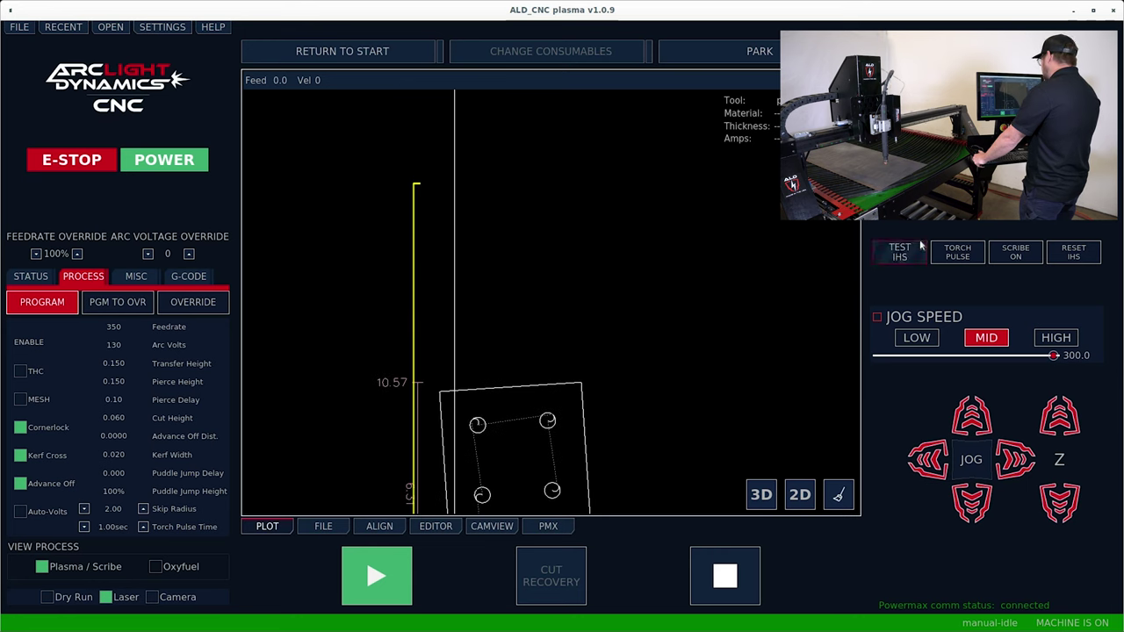
# Test the initial height sensing at the start corner and start cutting the bracket program.
pyautogui.scroll(3, 621, 269)
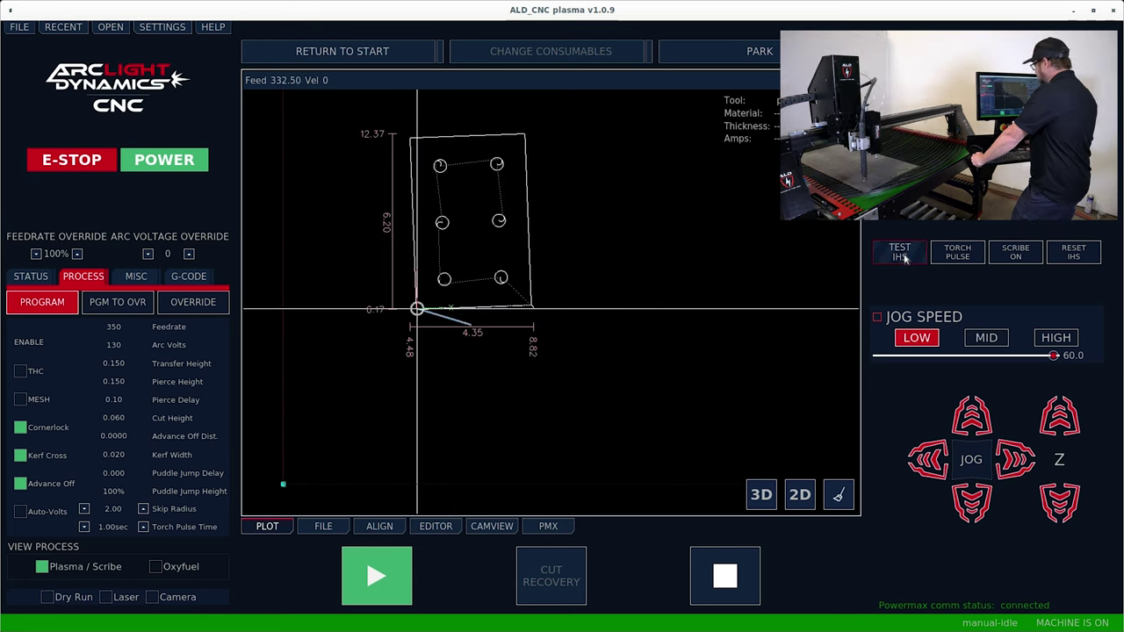
pyautogui.click(900, 254)
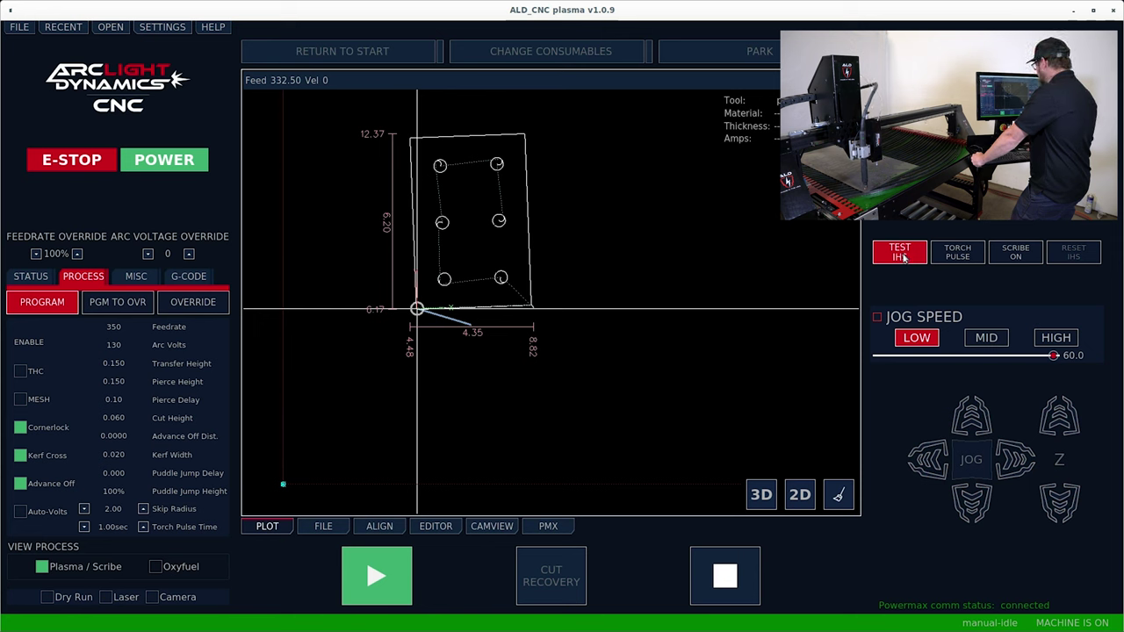
pyautogui.click(376, 577)
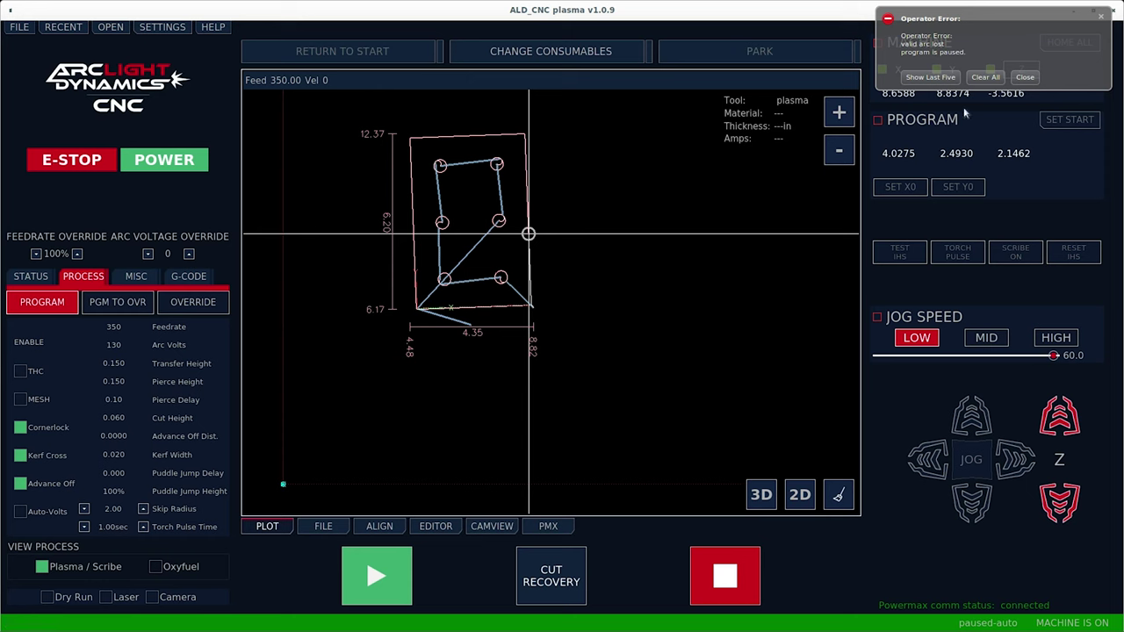
# Clear the arc-lost error and use cut recovery to reverse the torch along the bracket's outer cut path.
pyautogui.click(984, 77)
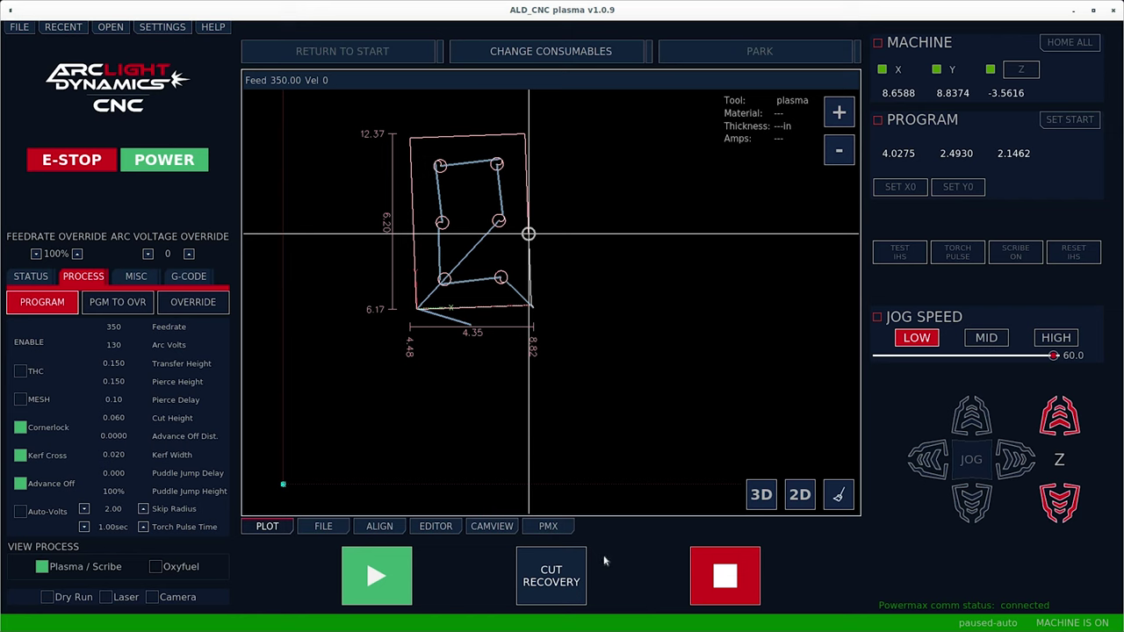
pyautogui.click(566, 580)
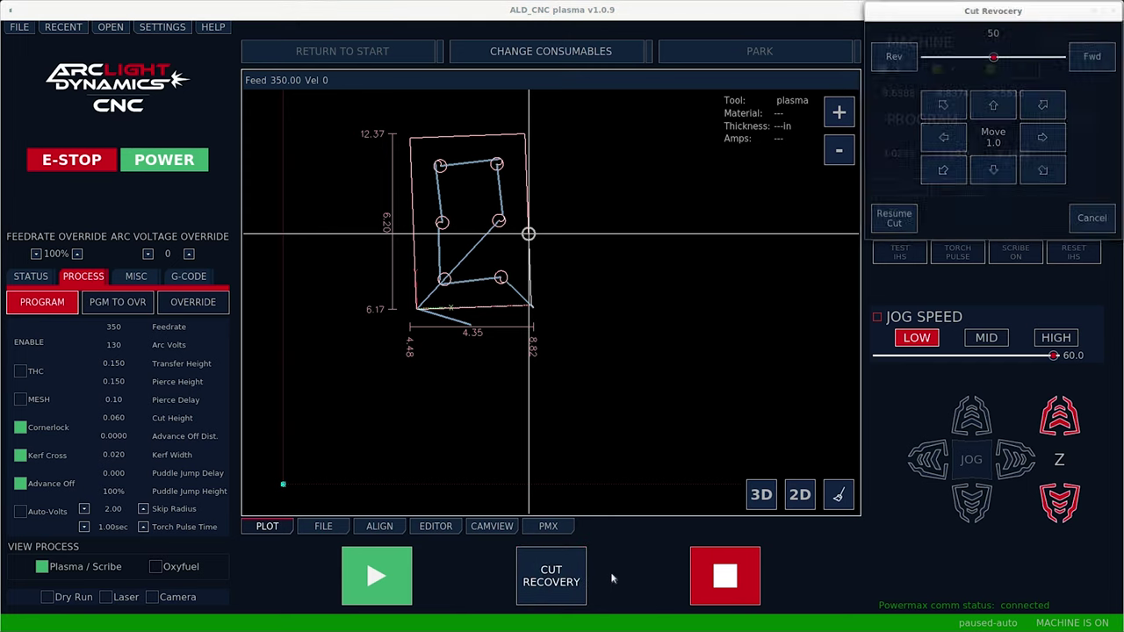
pyautogui.click(893, 56)
pyautogui.click(892, 56)
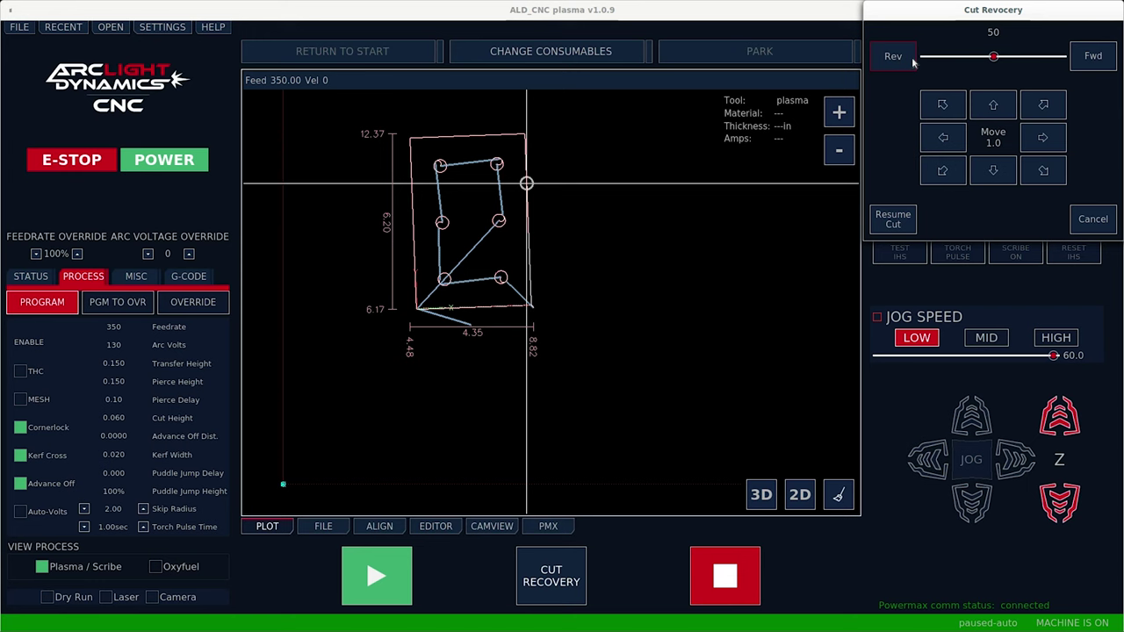
# Shift the recovery position off the bracket's edge in the positive X direction and resume the cut.
pyautogui.click(1043, 138)
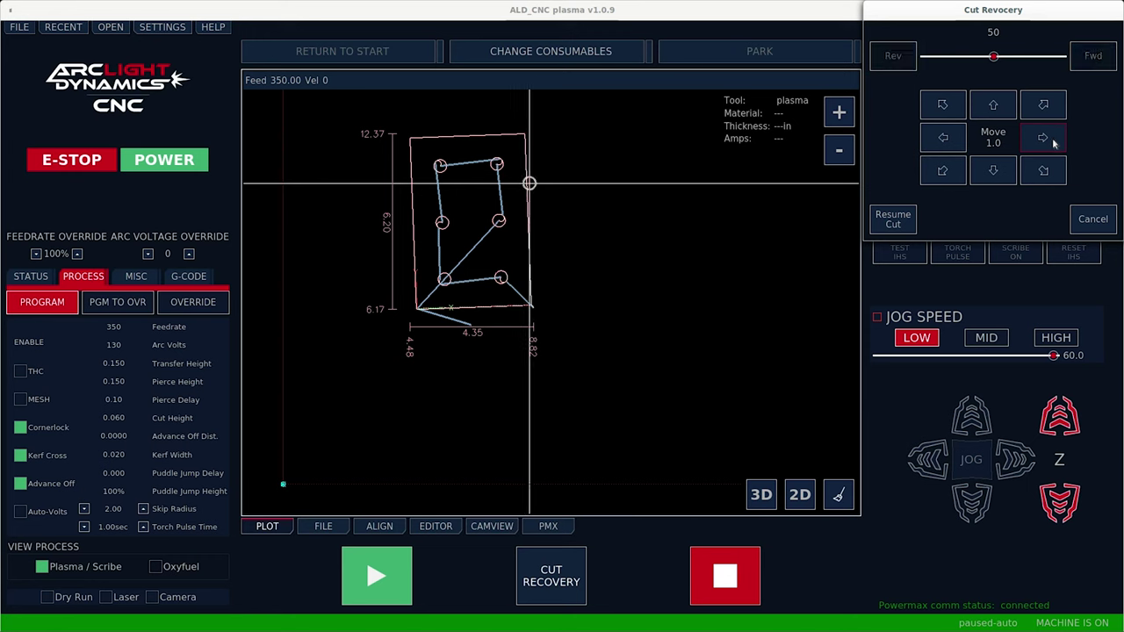
pyautogui.click(1043, 138)
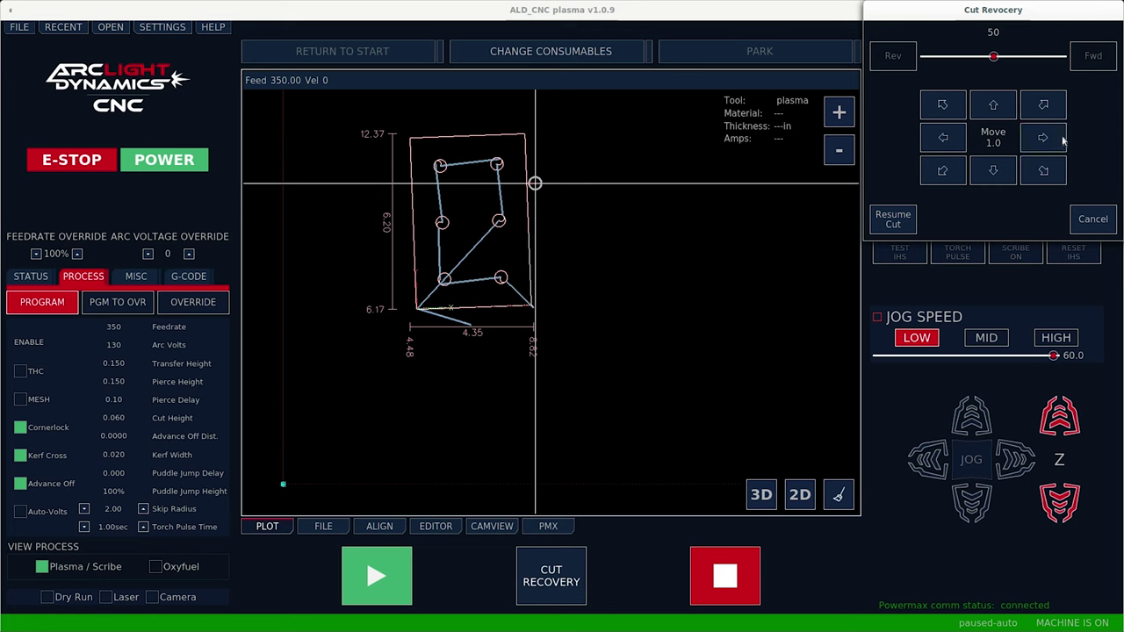
pyautogui.click(899, 223)
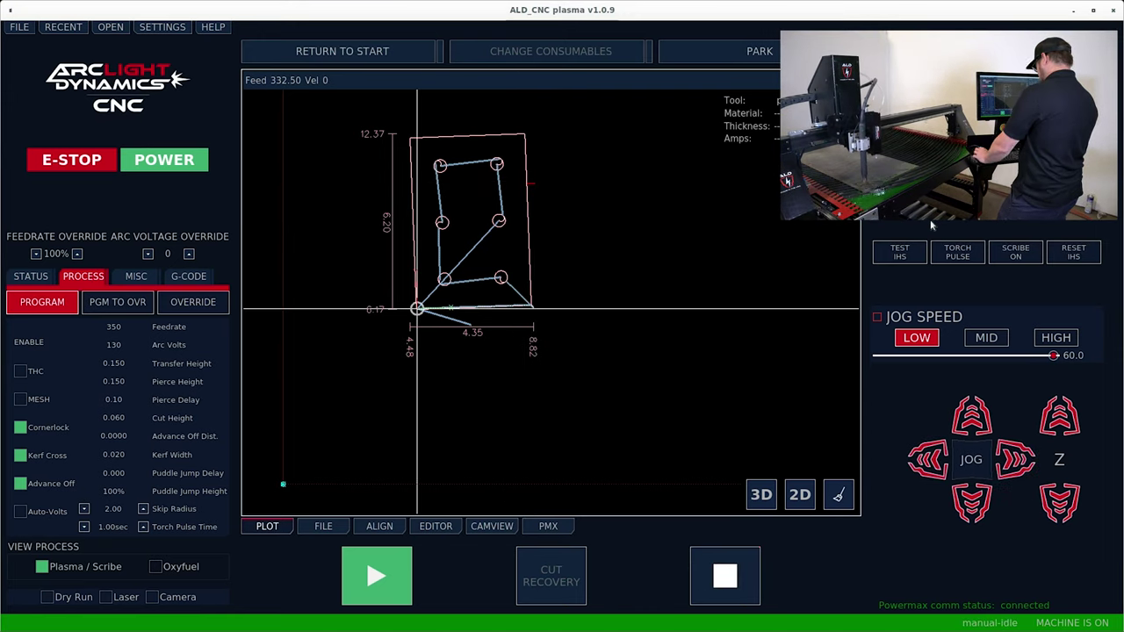
# Jog the torch clear of the cut bracket, raising the jog speed to MID, and turn the laser back on.
pyautogui.press('Up')
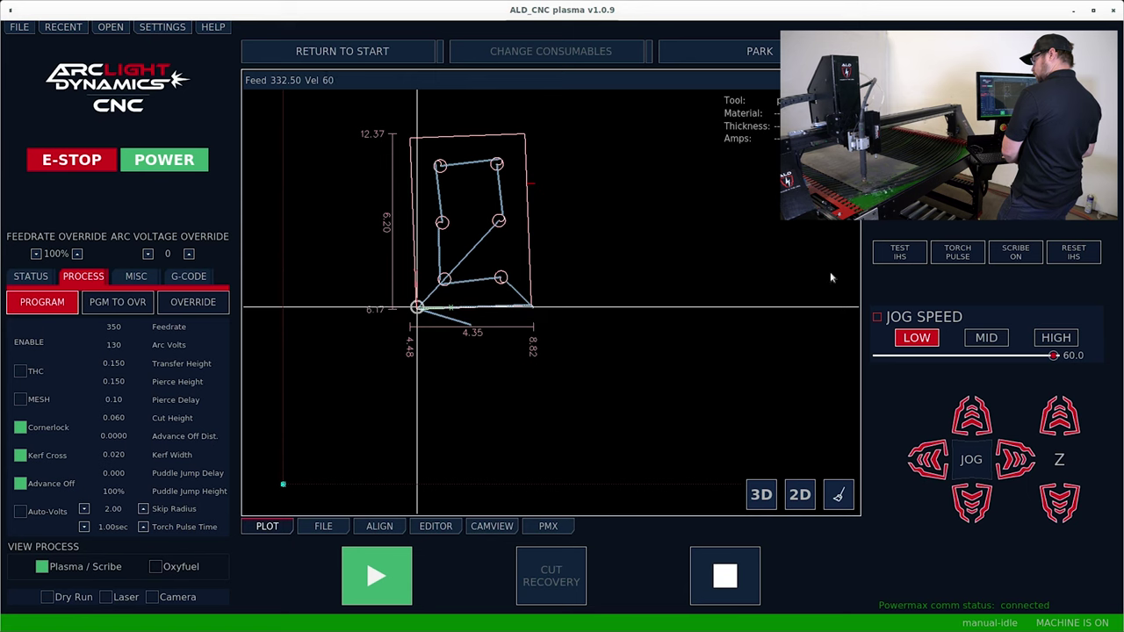
pyautogui.press('Right')
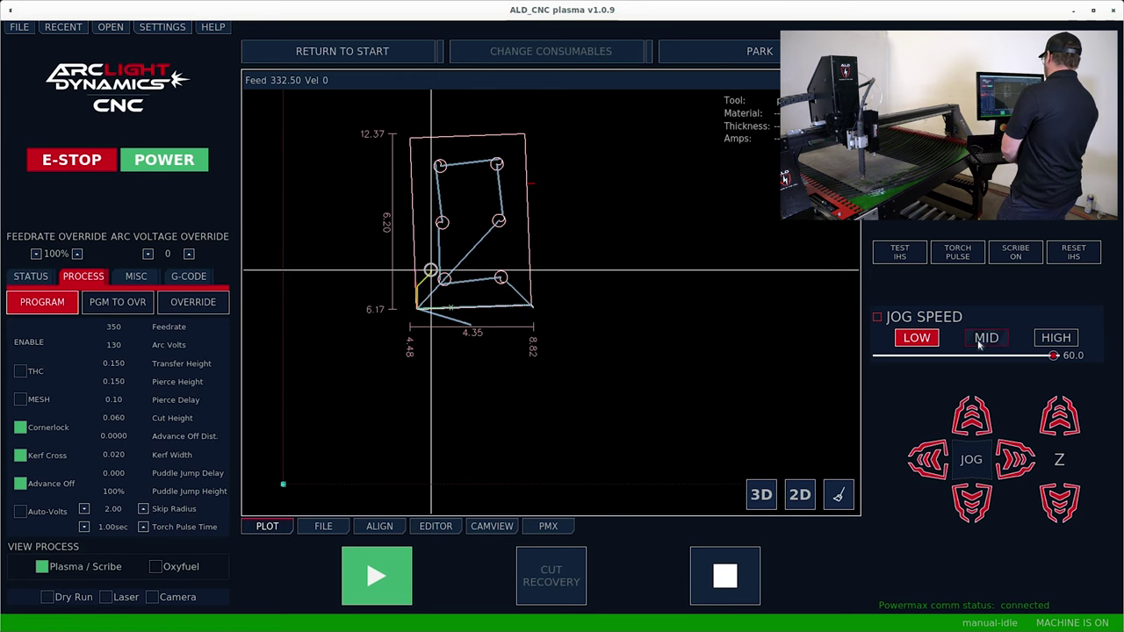
pyautogui.click(976, 344)
pyautogui.press('Up')
pyautogui.press('Right')
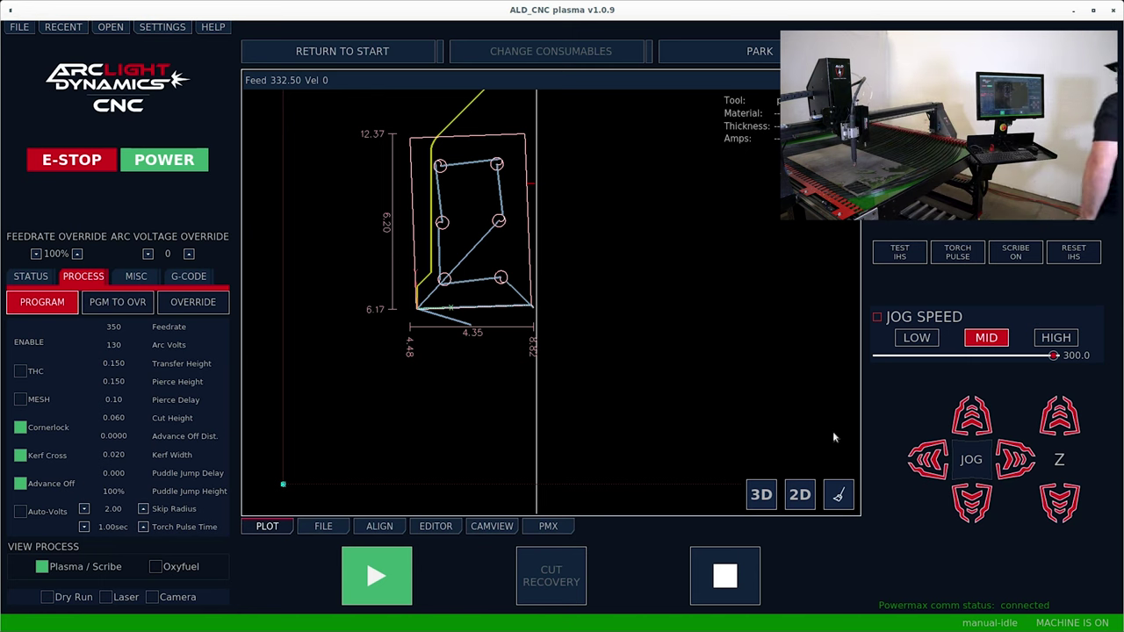
pyautogui.click(105, 597)
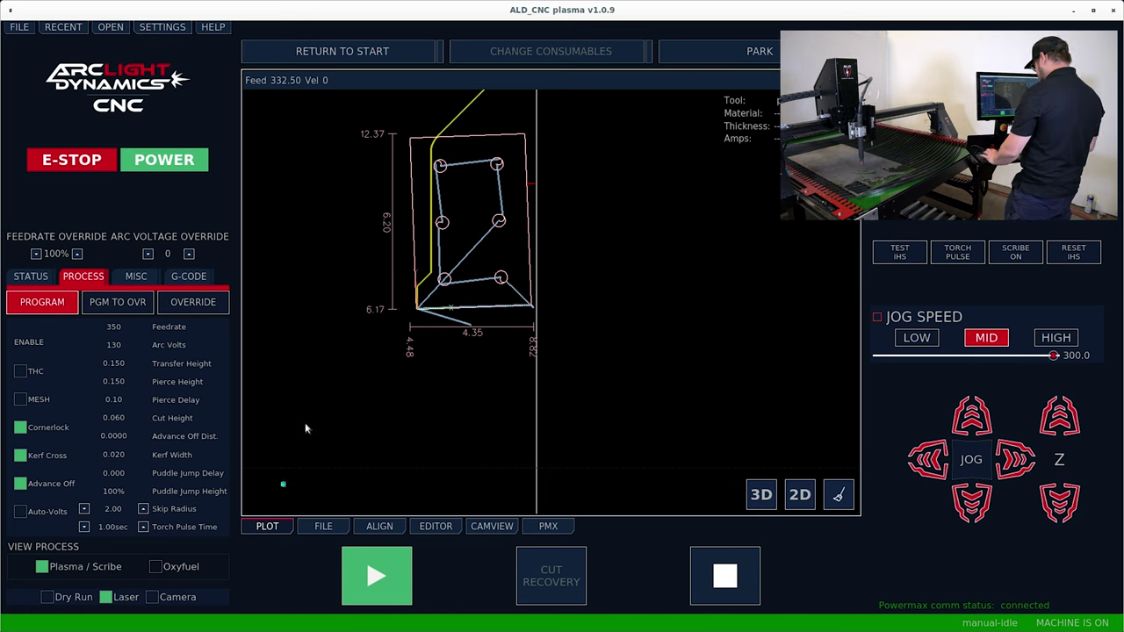
# Jog the torch past the bracket's upper-left corner in the plot, using LOW jog speed for the final X adjustment.
pyautogui.press('Left')
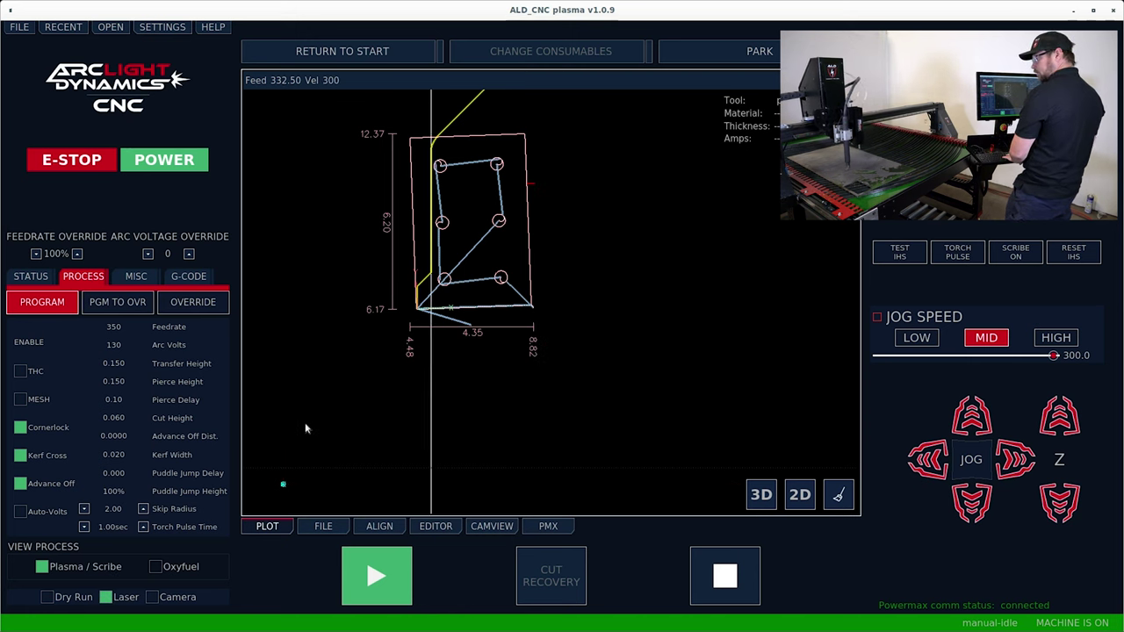
pyautogui.press('Down')
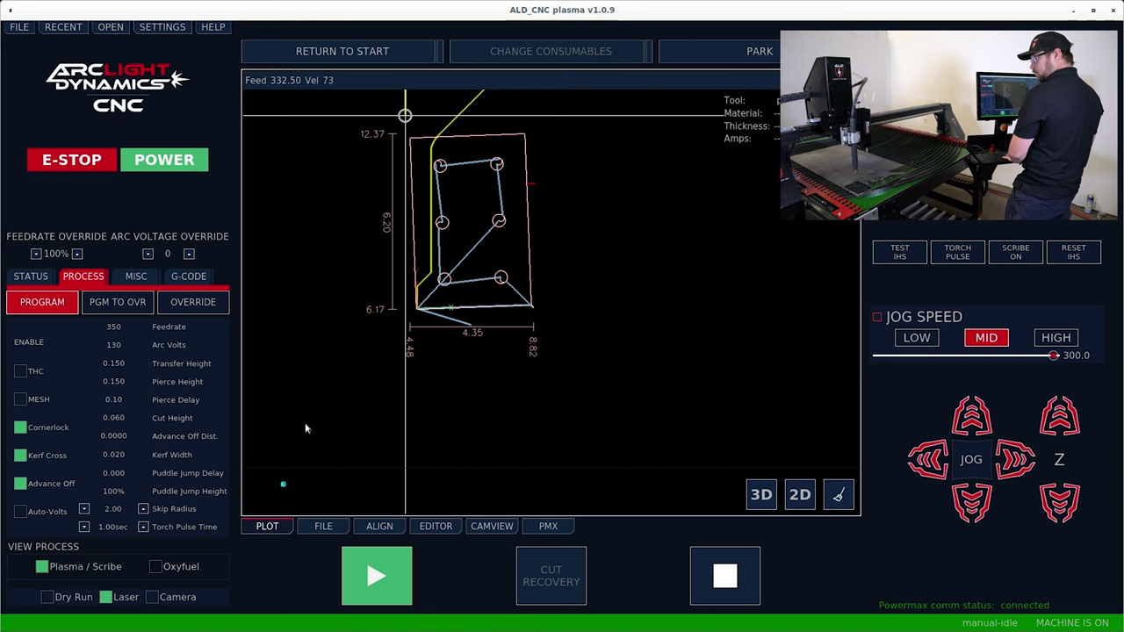
pyautogui.press('Left')
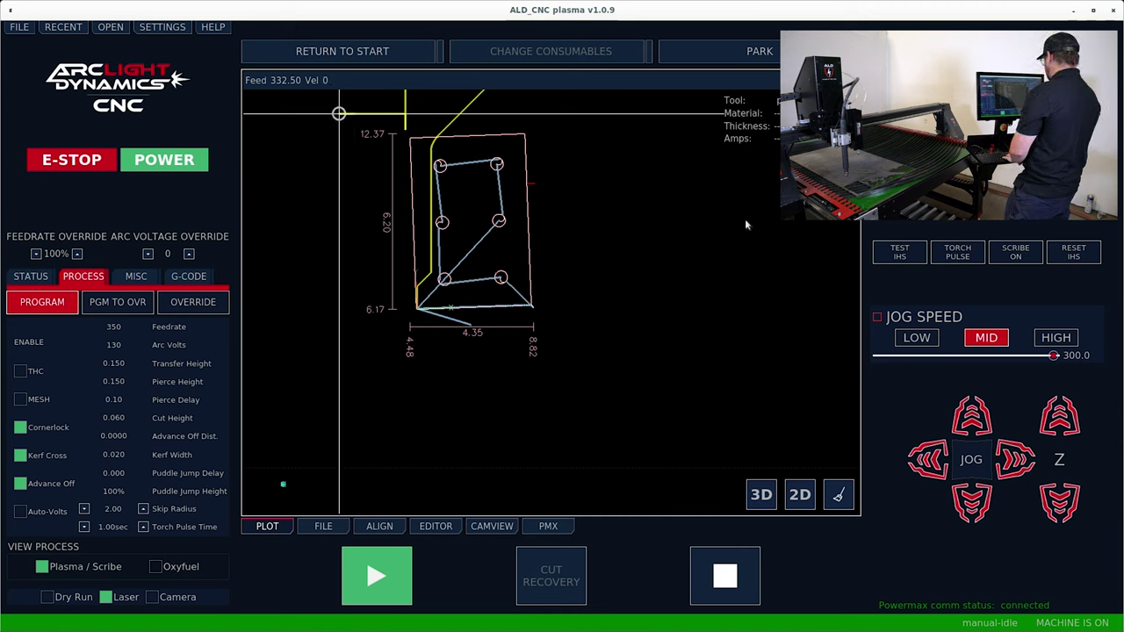
pyautogui.click(918, 337)
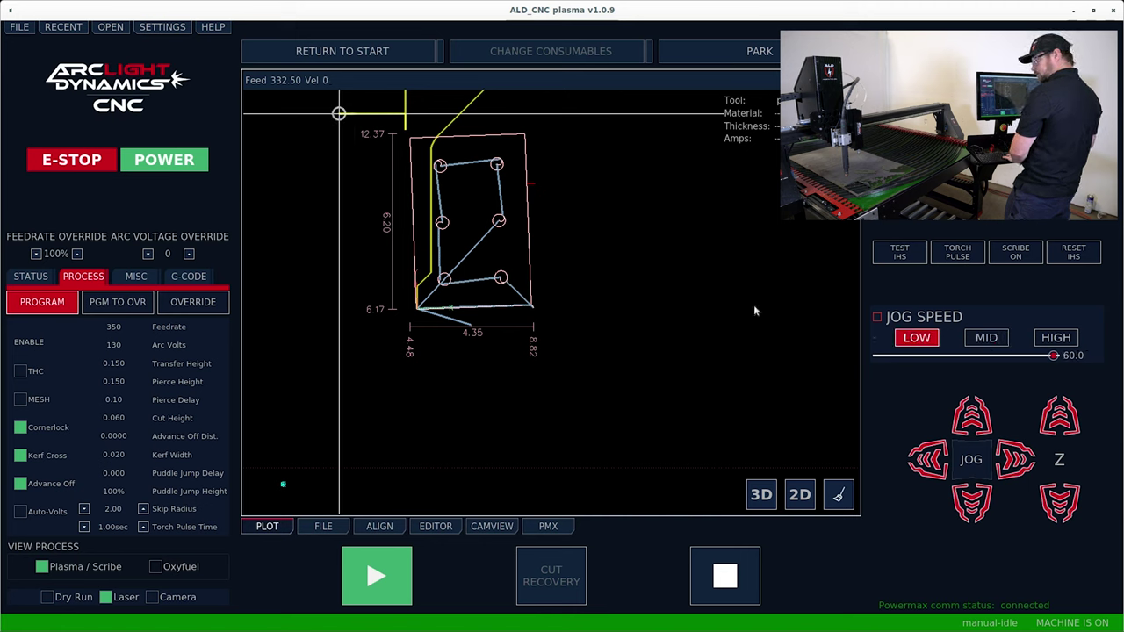
pyautogui.press('Right')
pyautogui.press('Left')
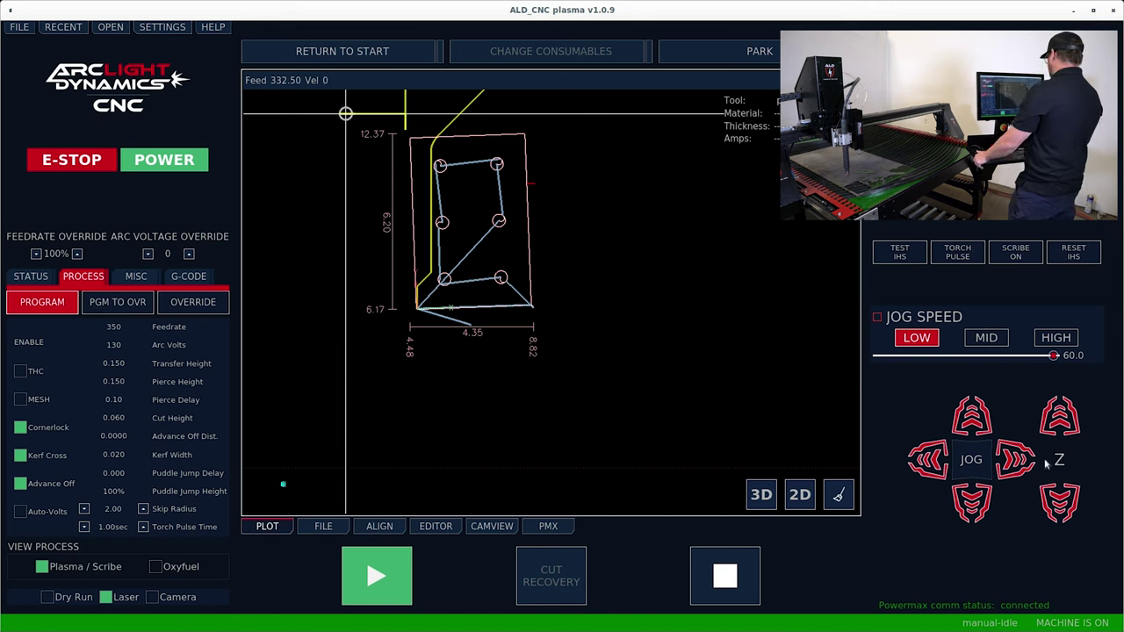
# Switch the jog mode to FREE CUT and turn the laser off.
pyautogui.click(969, 462)
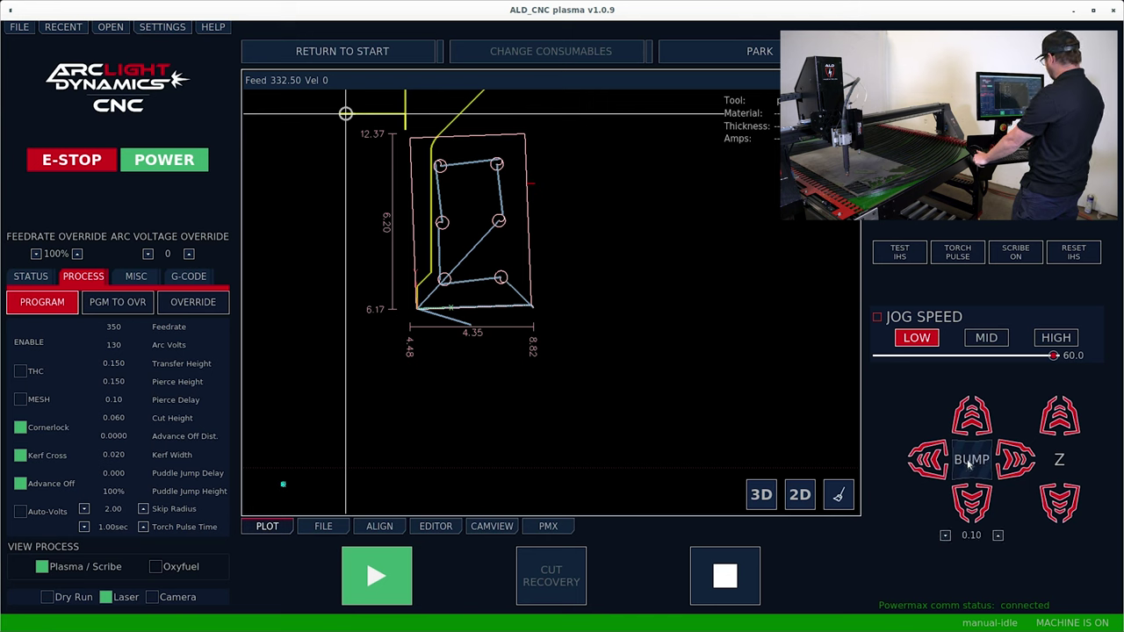
pyautogui.click(969, 463)
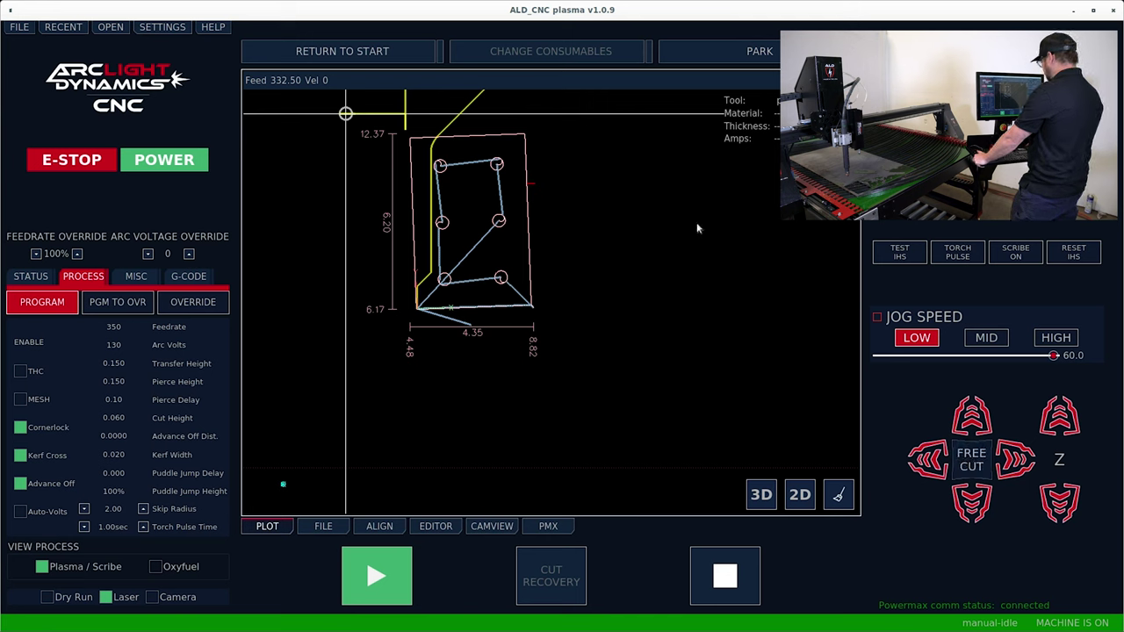
pyautogui.click(108, 599)
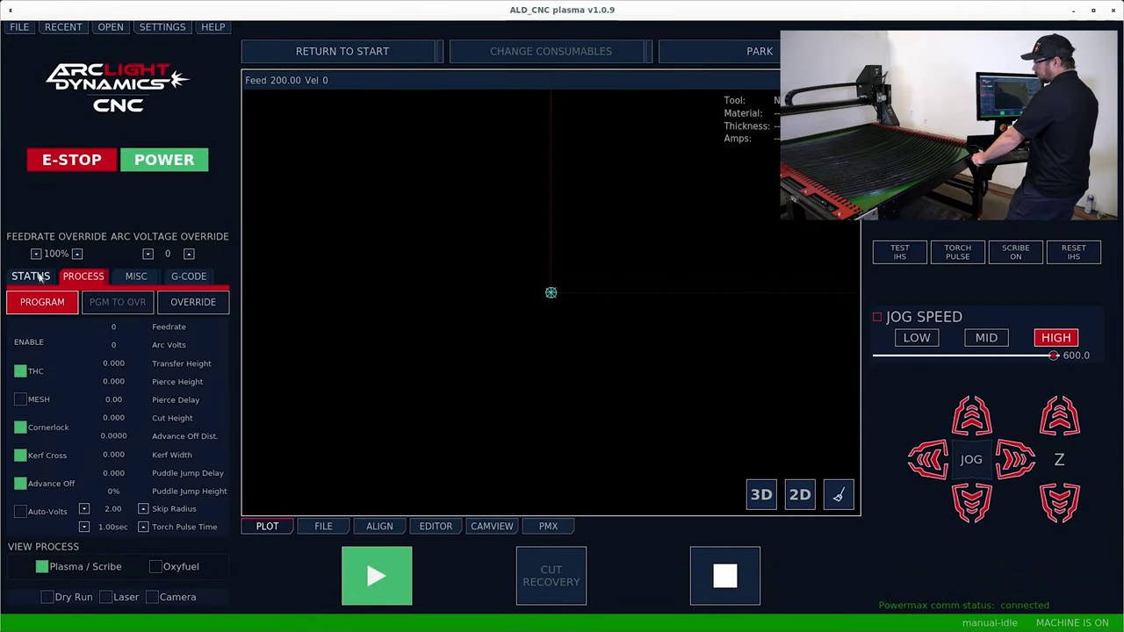
# Review the machine status indicators and the process enable options, switching THC off and back on.
pyautogui.click(31, 276)
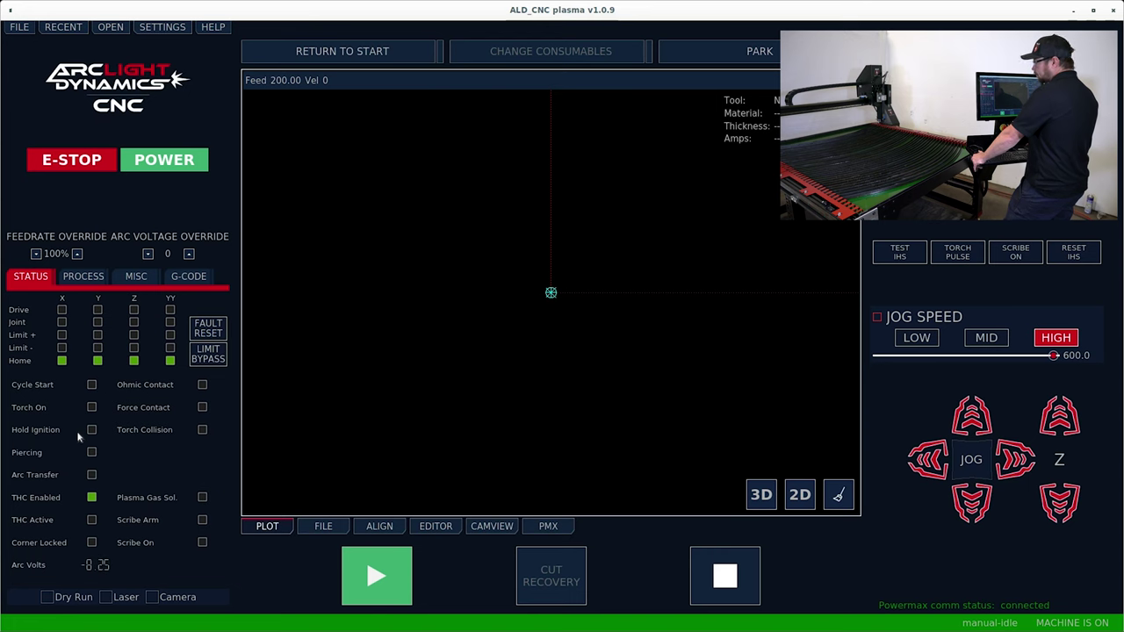
pyautogui.click(90, 278)
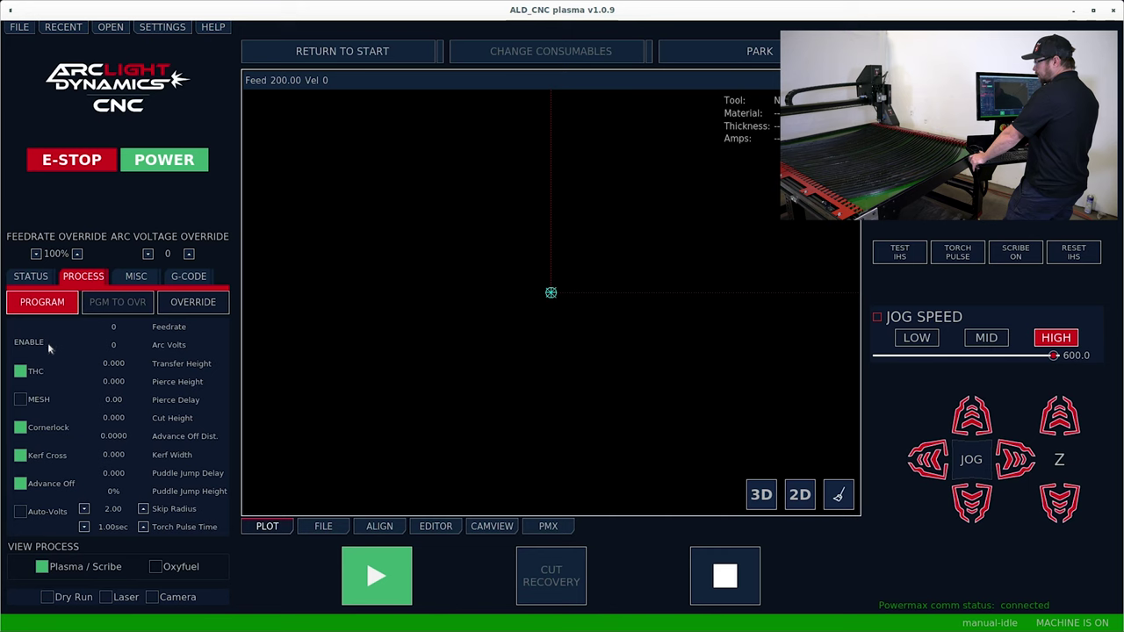
pyautogui.click(19, 372)
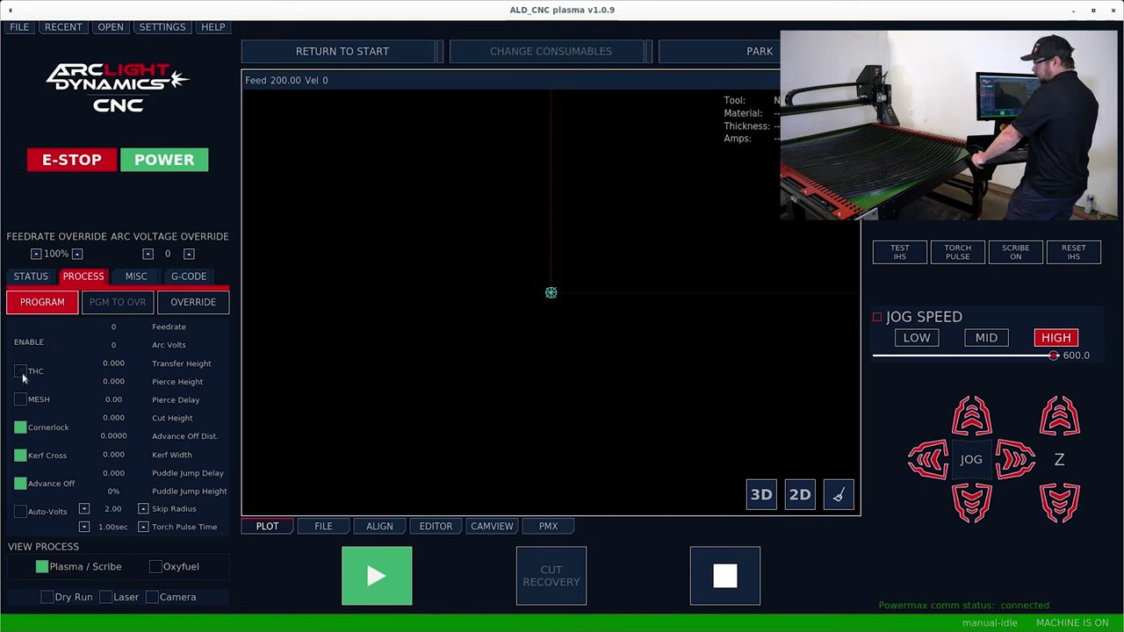
pyautogui.click(20, 372)
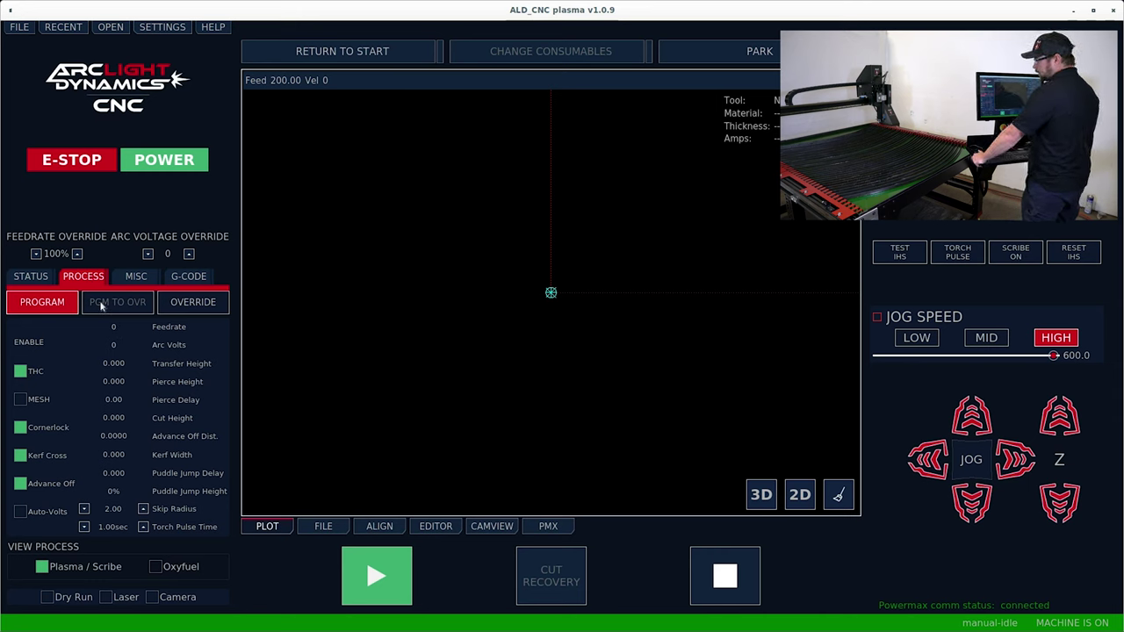
# Compare the program cut parameters with the override cut parameters.
pyautogui.click(193, 304)
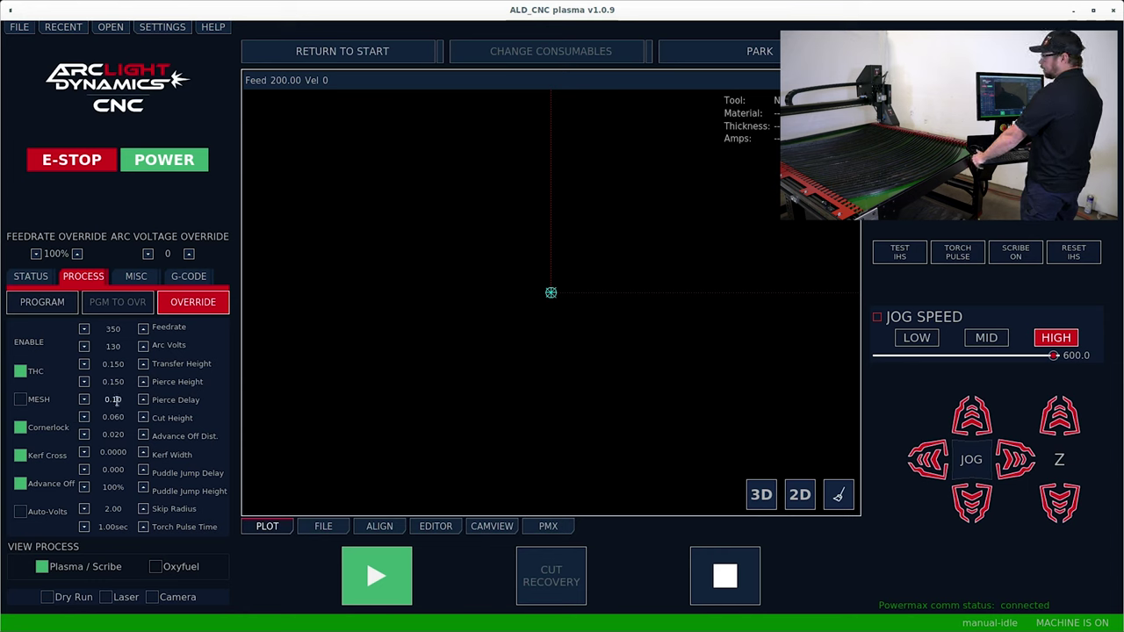
pyautogui.click(55, 305)
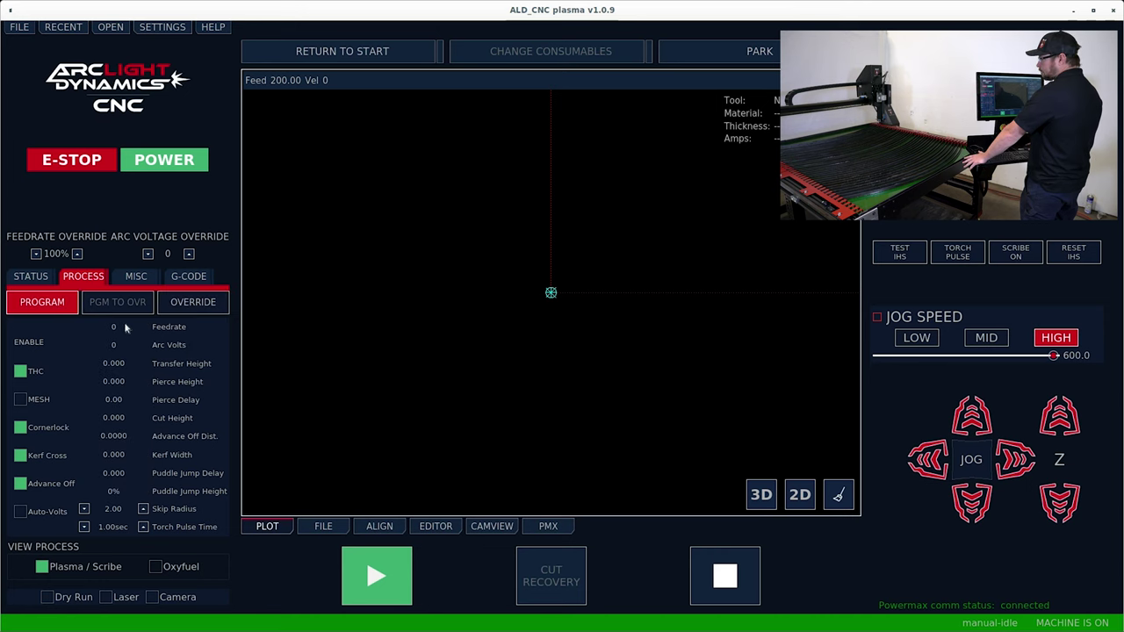
pyautogui.click(173, 307)
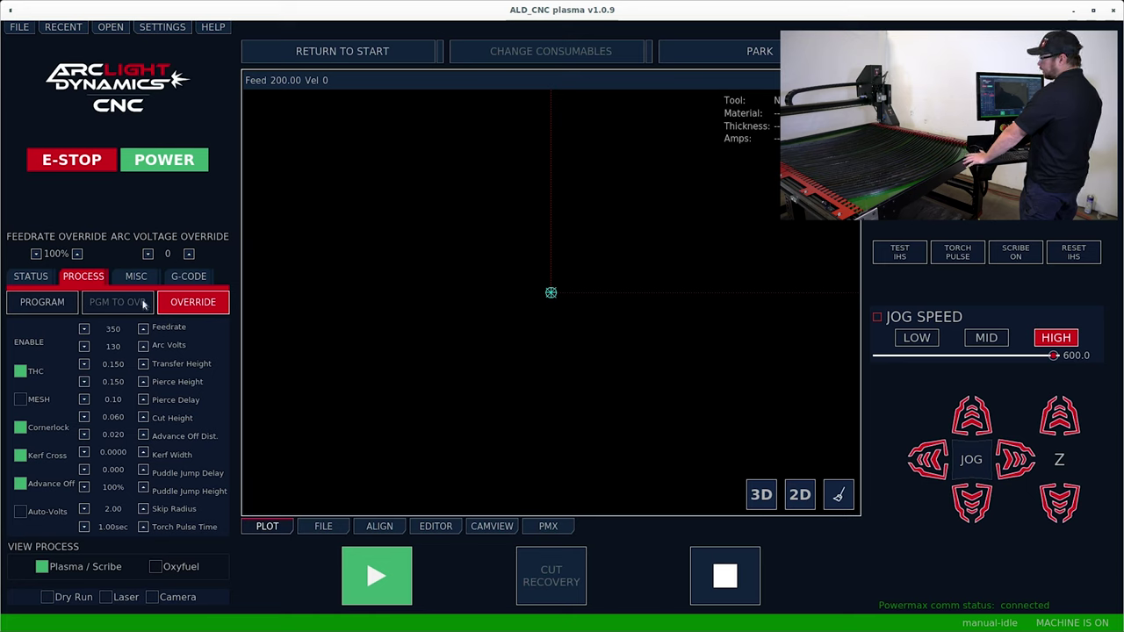
# Select home position 5, unlock its coordinates for editing and save them unchanged.
pyautogui.click(135, 279)
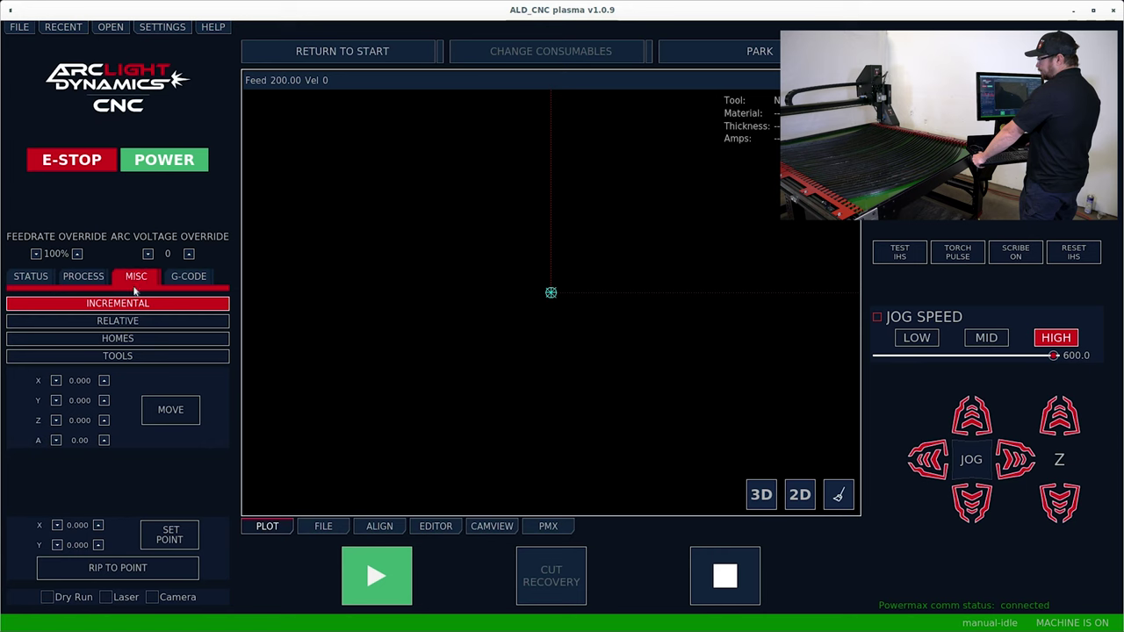
pyautogui.click(132, 342)
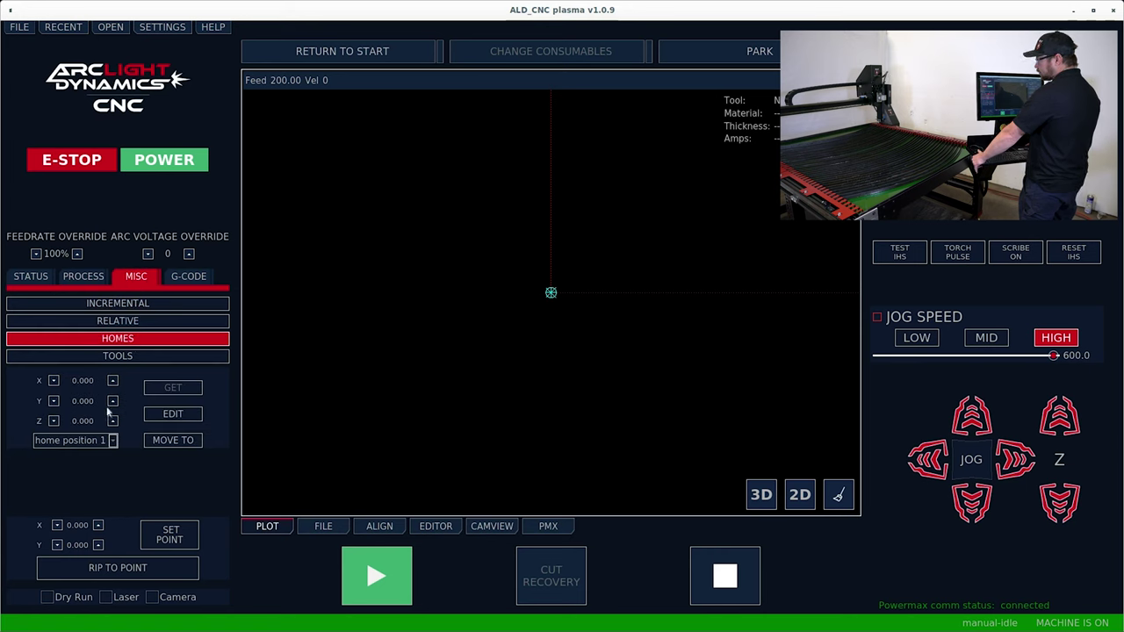
pyautogui.click(111, 441)
pyautogui.click(95, 502)
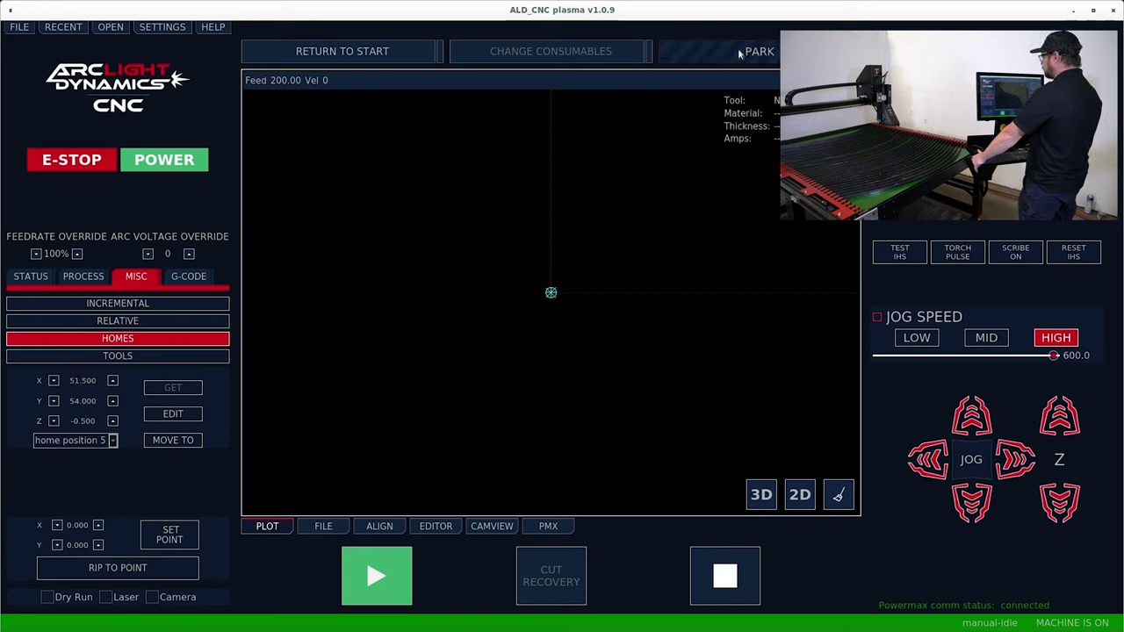
pyautogui.click(173, 416)
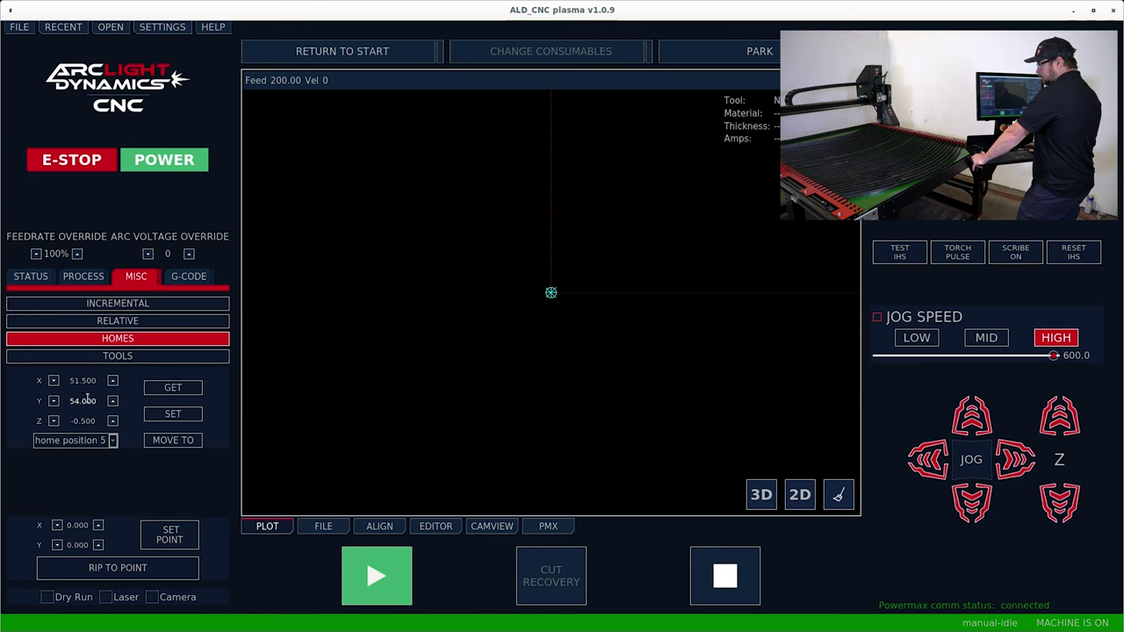
pyautogui.click(178, 415)
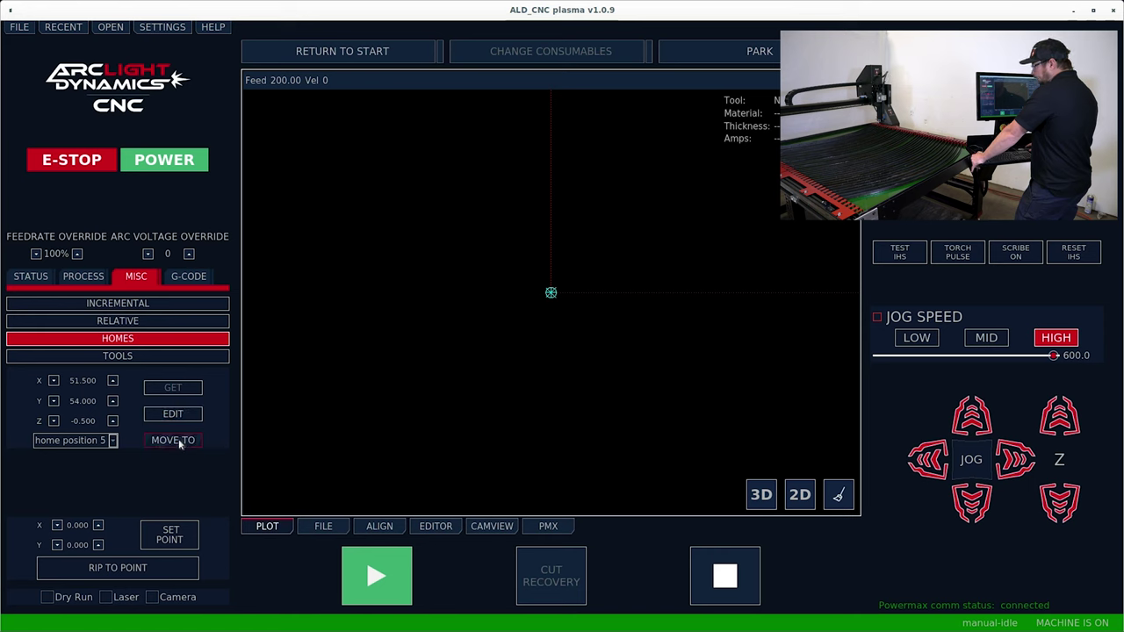
# Examine the stored coordinates of home positions 1, 2 and 3 in turn.
pyautogui.click(111, 441)
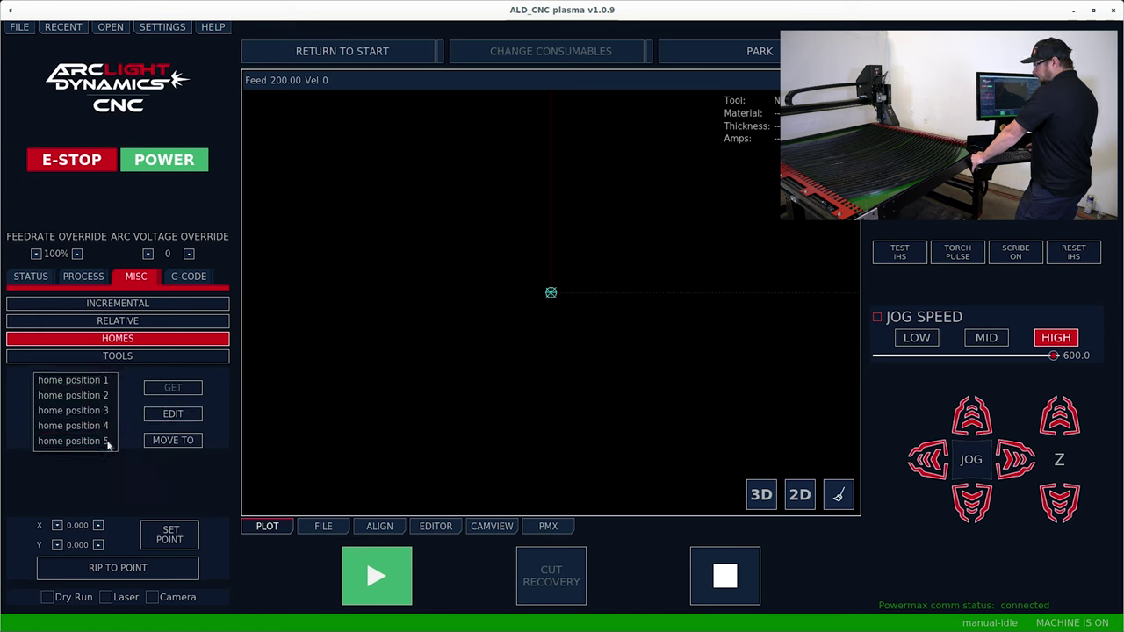
pyautogui.click(92, 382)
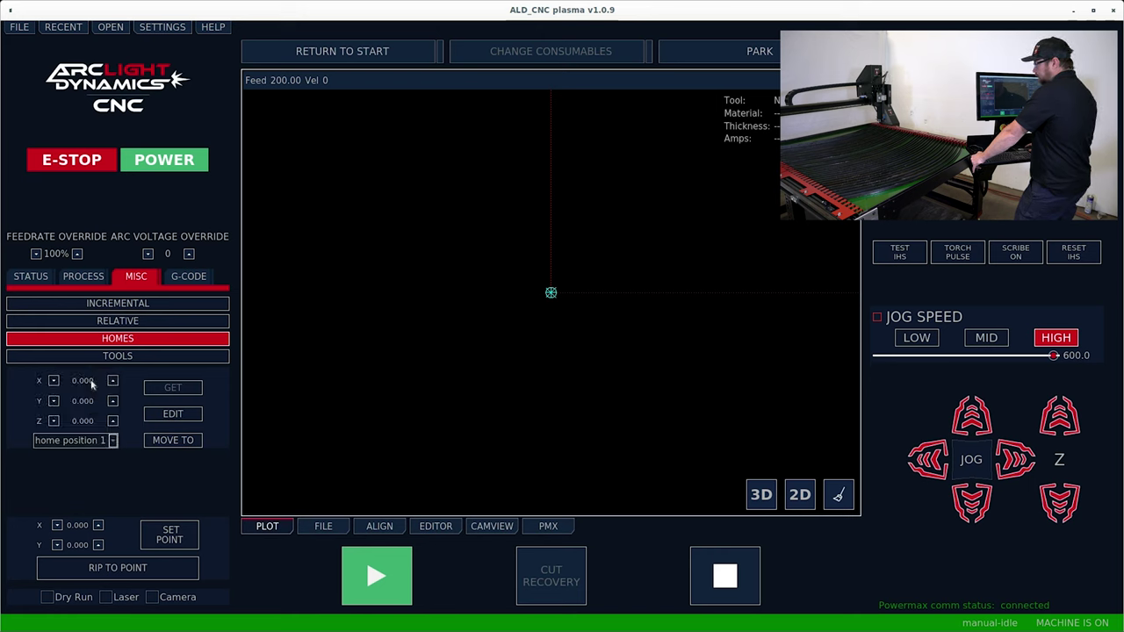
pyautogui.click(112, 442)
pyautogui.click(99, 455)
pyautogui.click(111, 441)
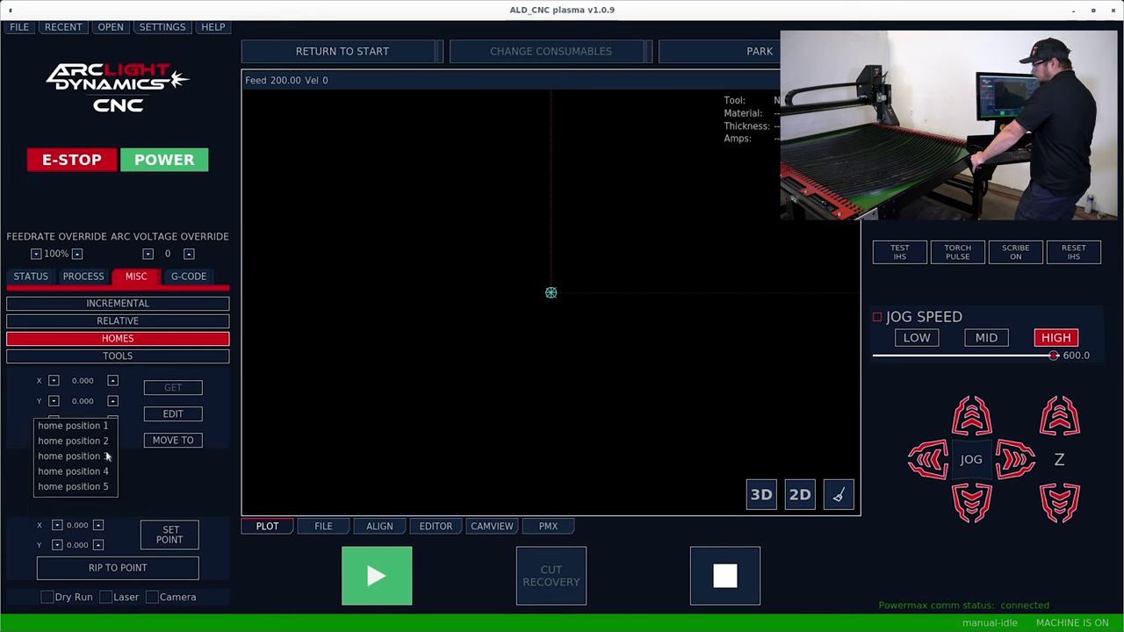
pyautogui.click(106, 456)
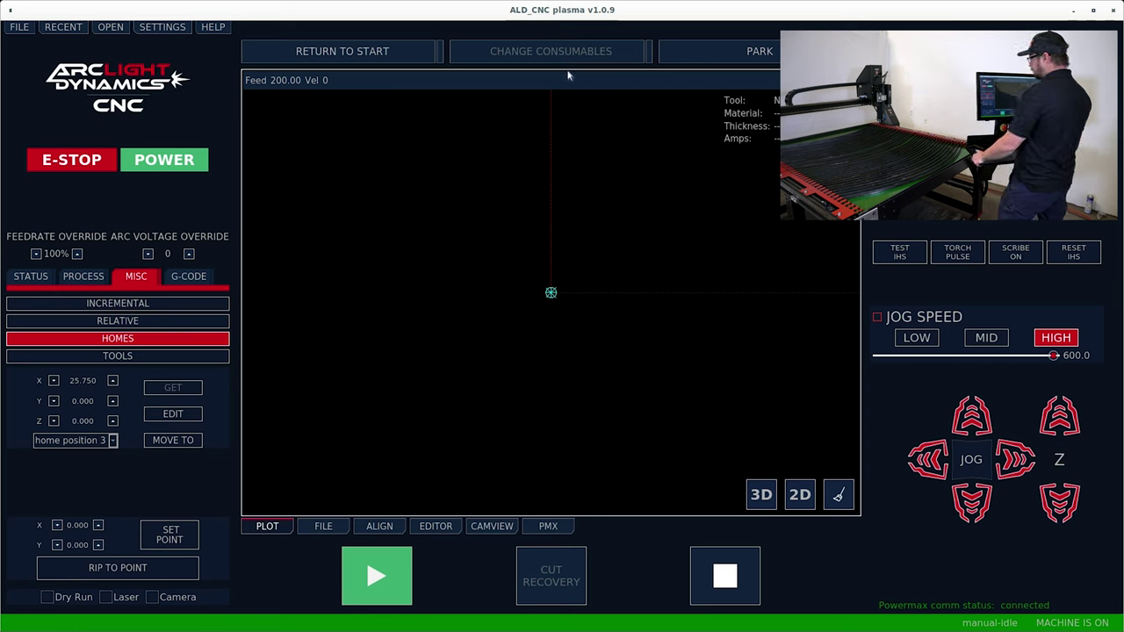
# Open the G-code view and activate the MDI command line for entry.
pyautogui.click(187, 277)
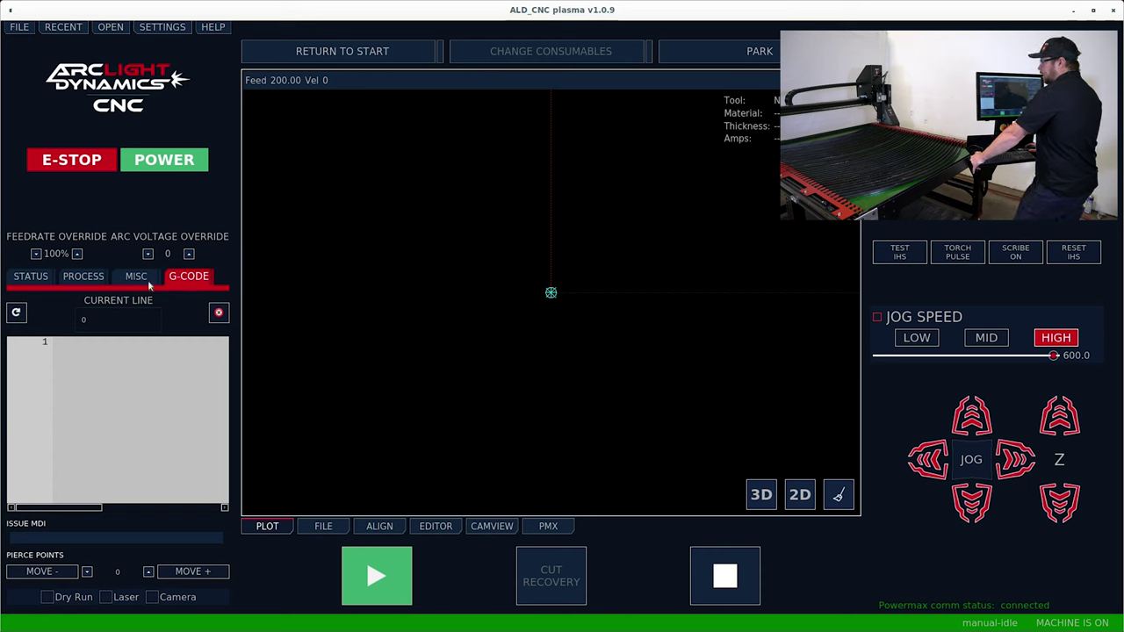
pyautogui.click(65, 534)
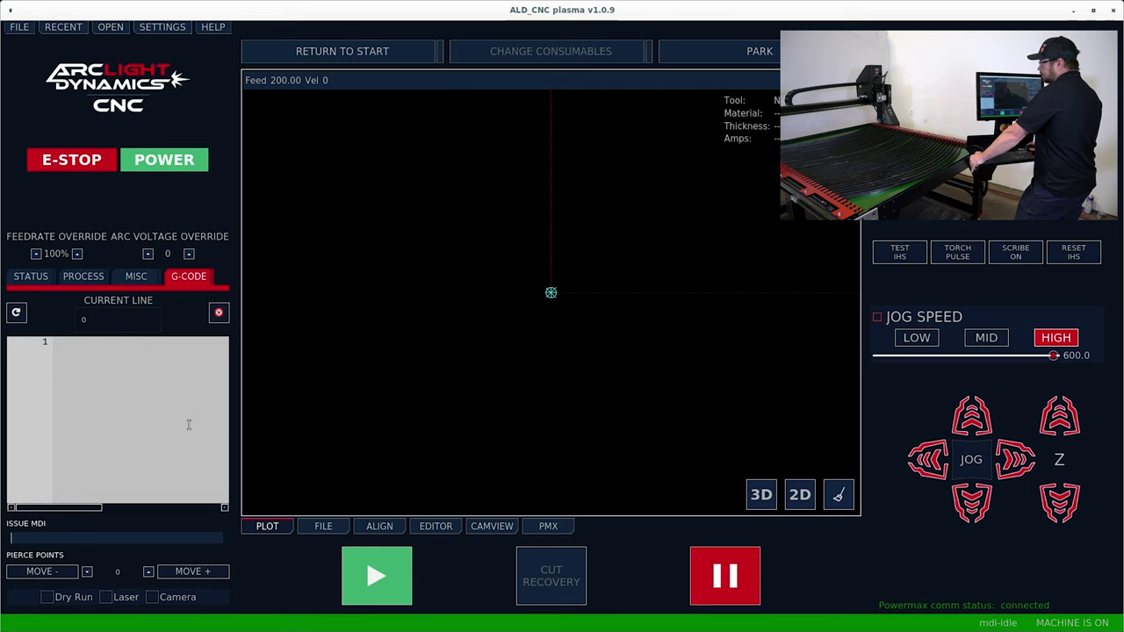